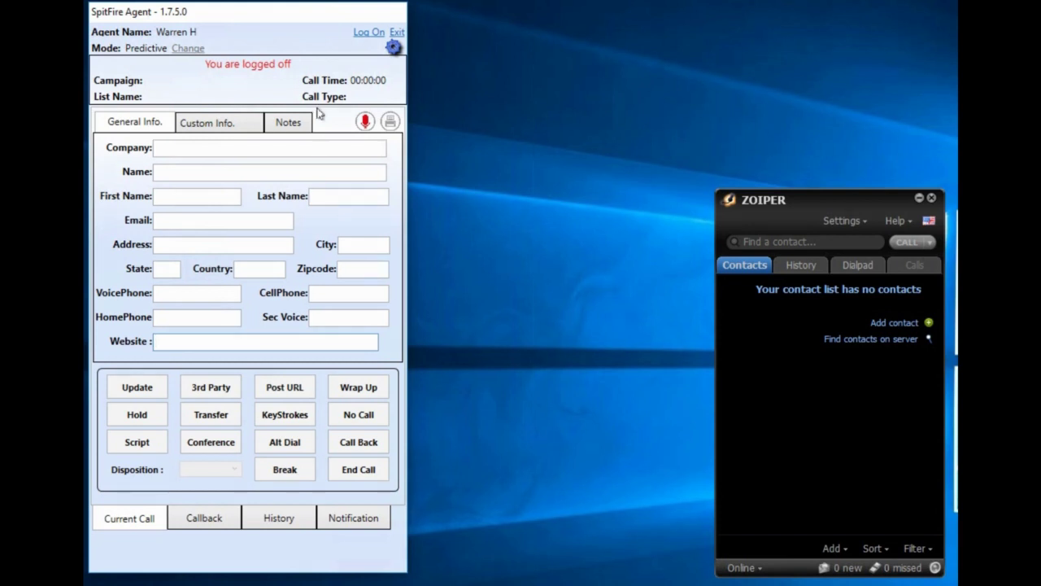
- Switch from the desktop agent to the browser showing the SpitFire Web Agent login page
click(282, 18)
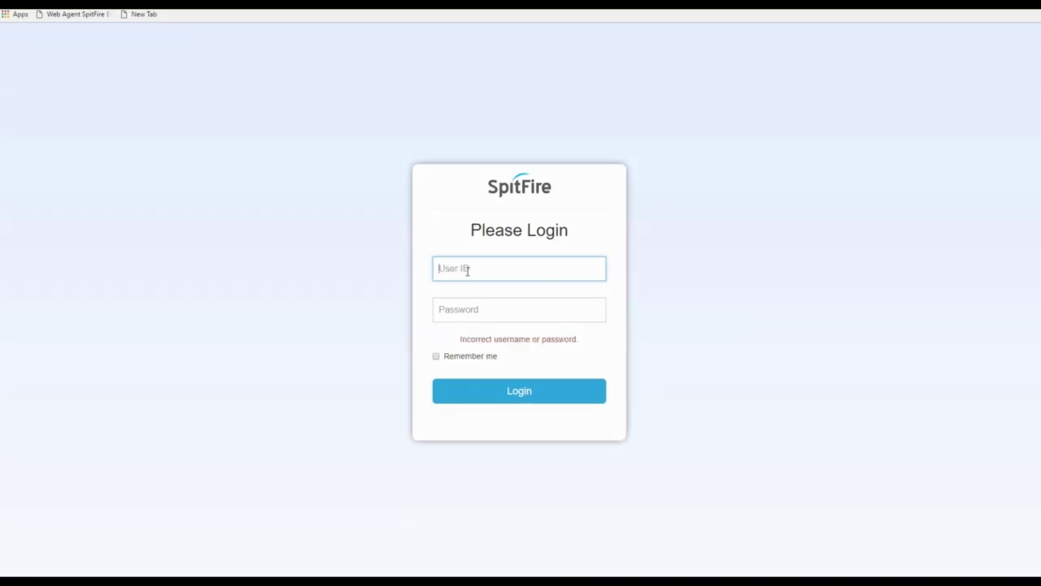
- Log in to SpitFire Web Agent with the agent's user ID and password
click(466, 270)
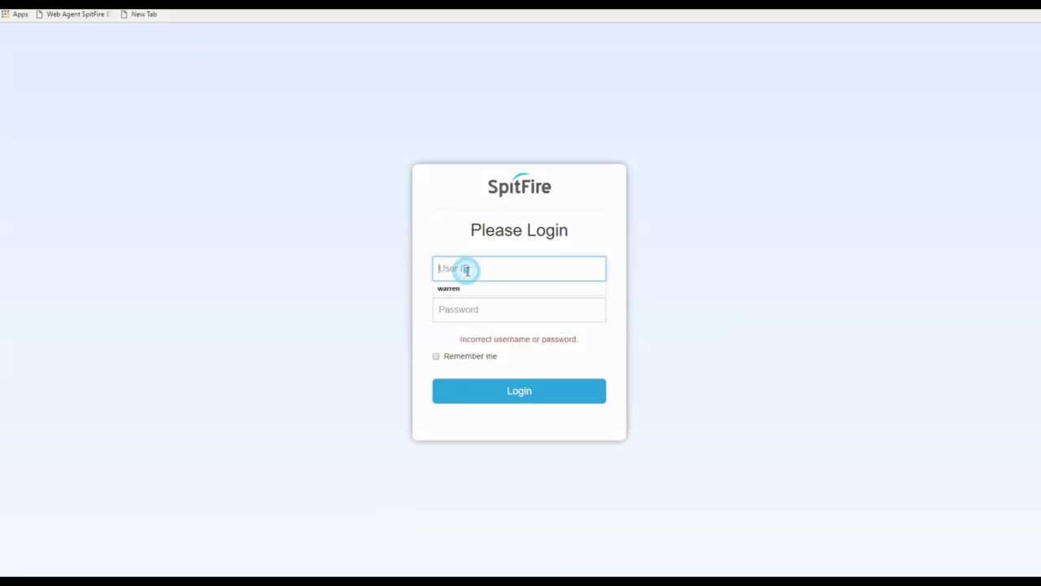
text(warren)
key(Tab)
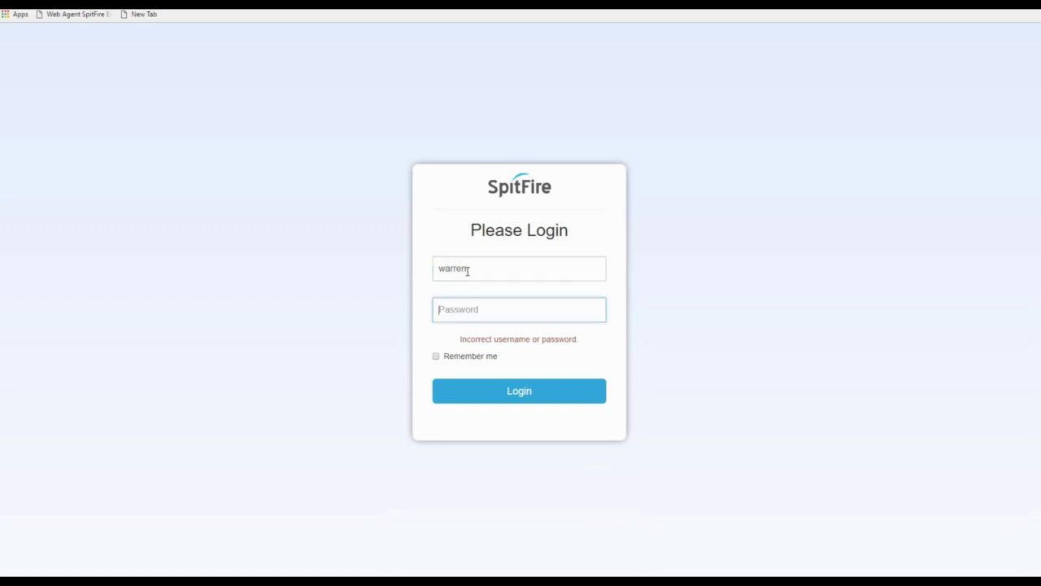
text(******)
click(520, 398)
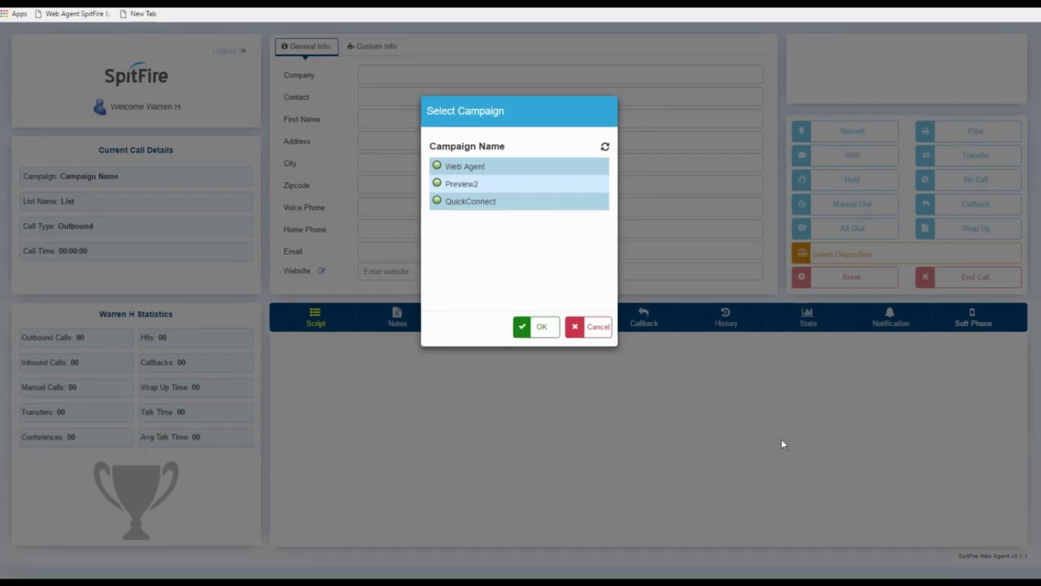
- Choose the Web Agent campaign in Select Campaign and confirm to start dialing
click(488, 183)
click(511, 202)
click(514, 226)
click(486, 168)
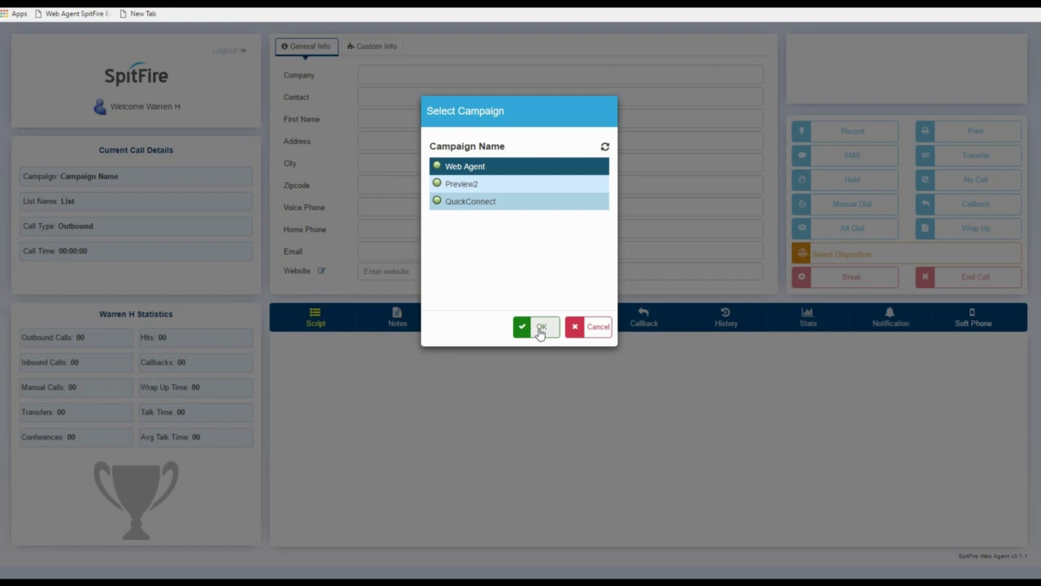
click(539, 329)
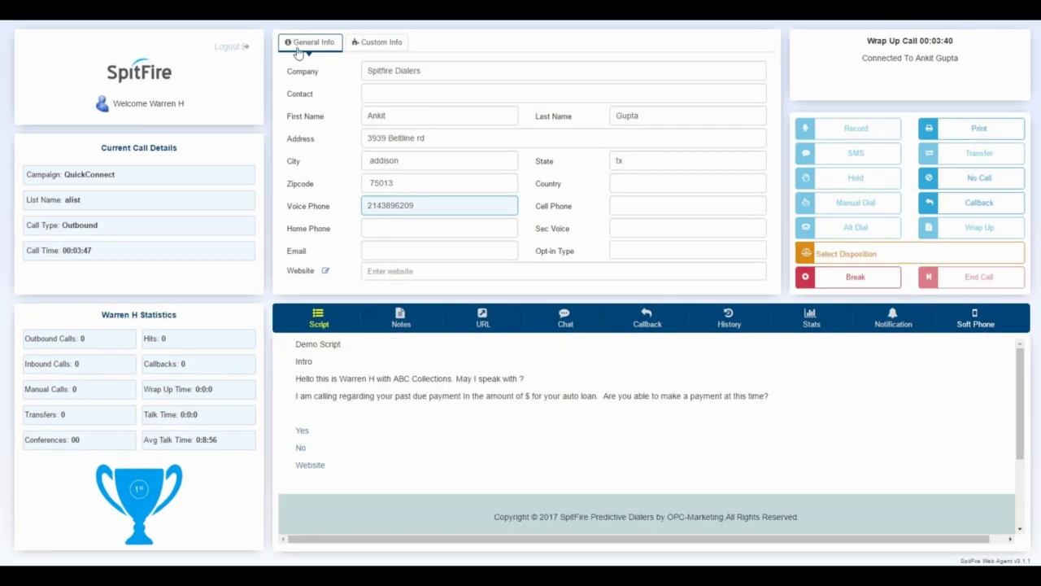
- Disposition the call as Alt Dial, go on Lunch Break, and end the call
click(820, 253)
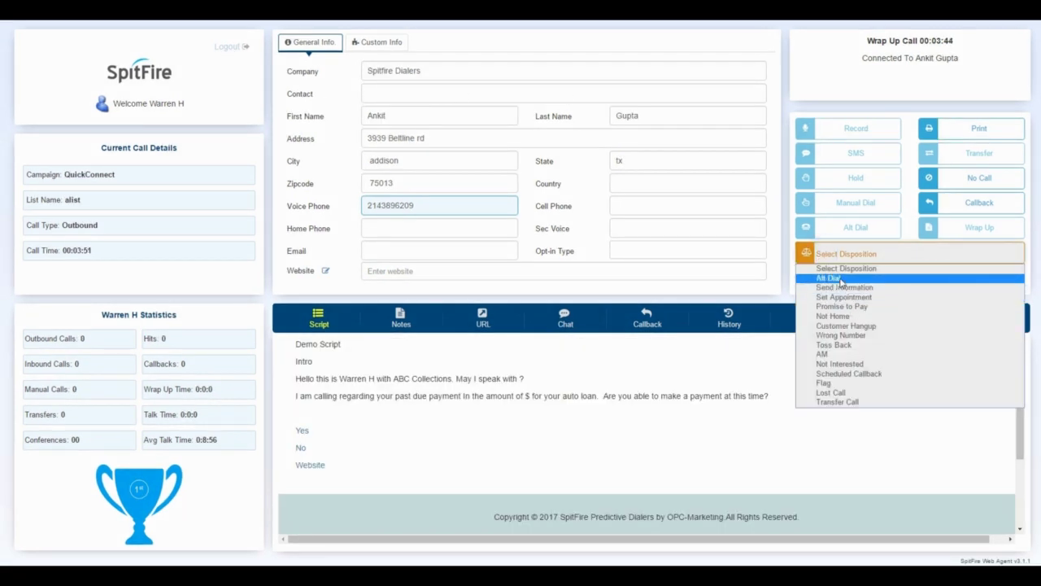
click(828, 278)
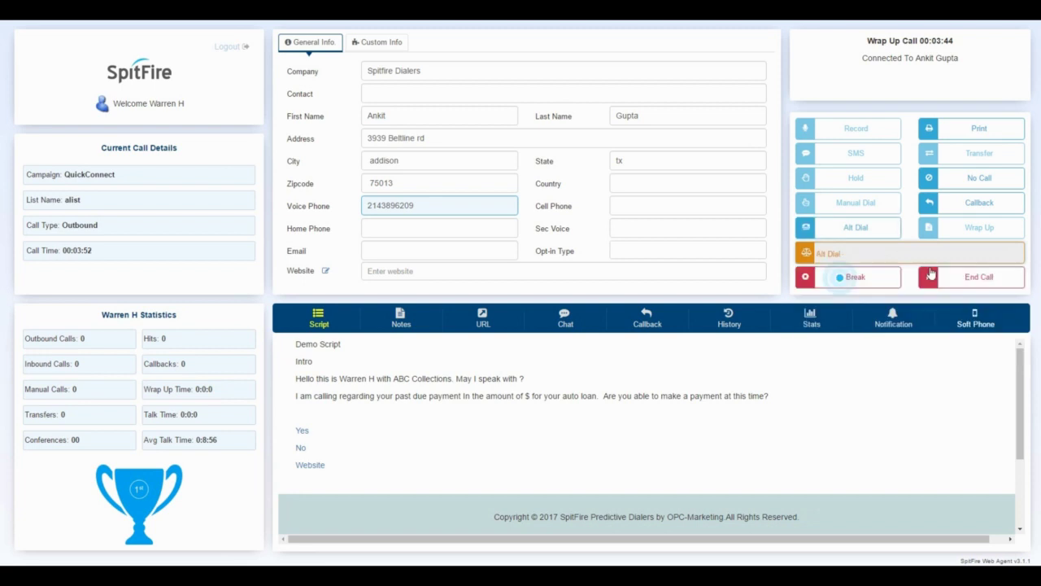
click(866, 279)
click(831, 153)
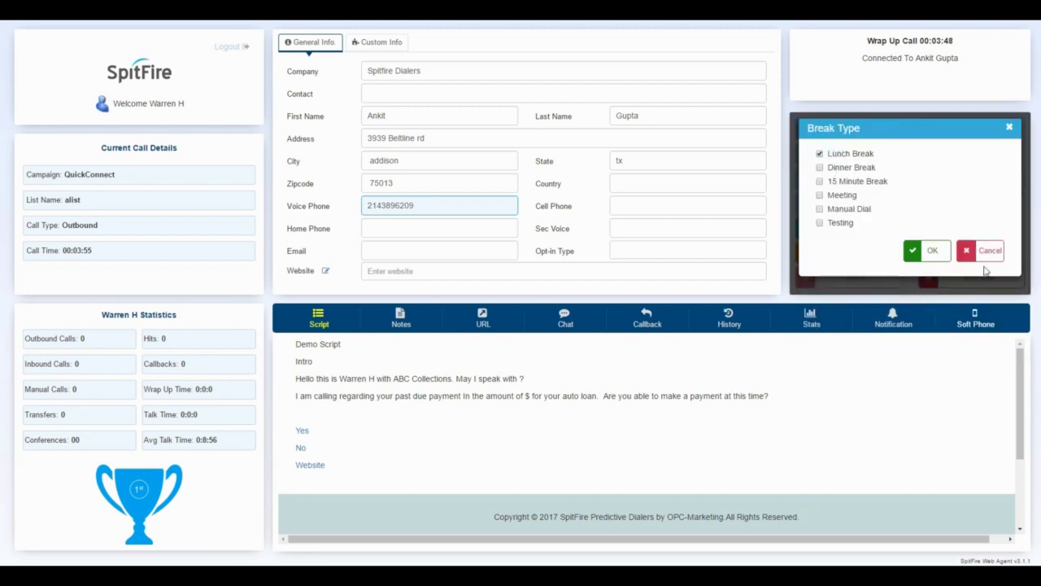
click(930, 254)
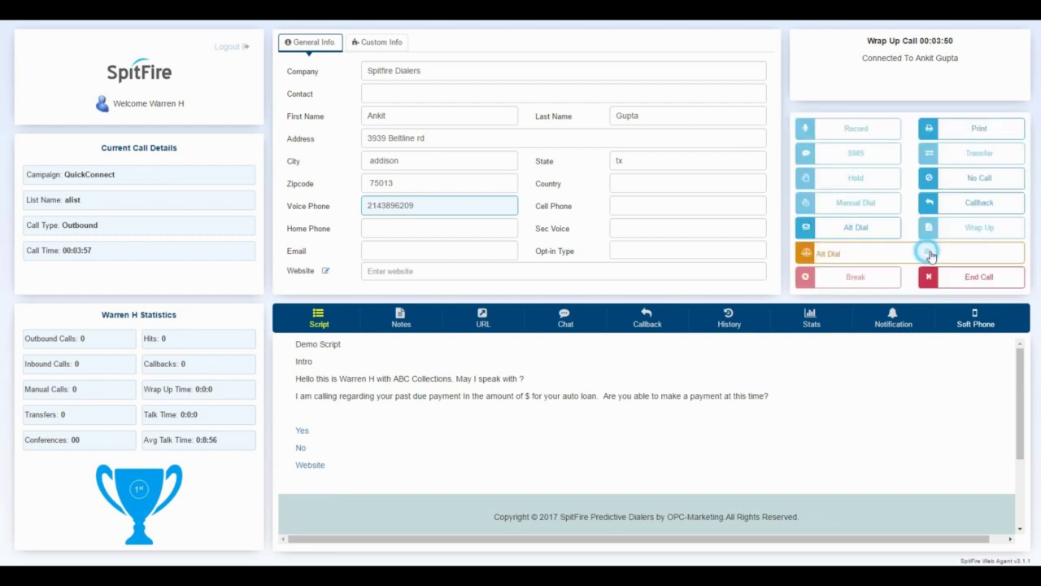
click(976, 279)
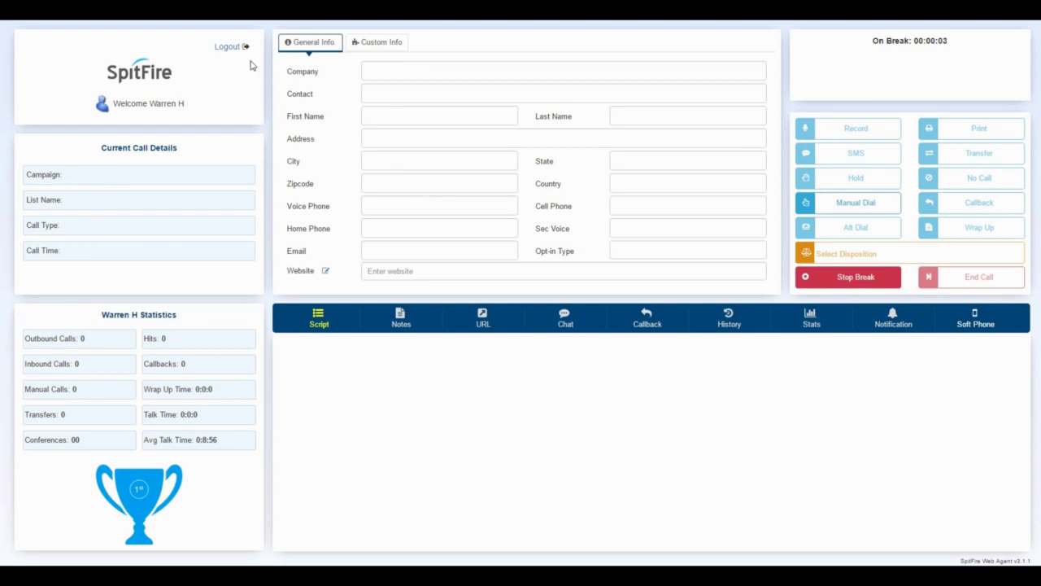
- Stop the break and resume taking calls
click(229, 47)
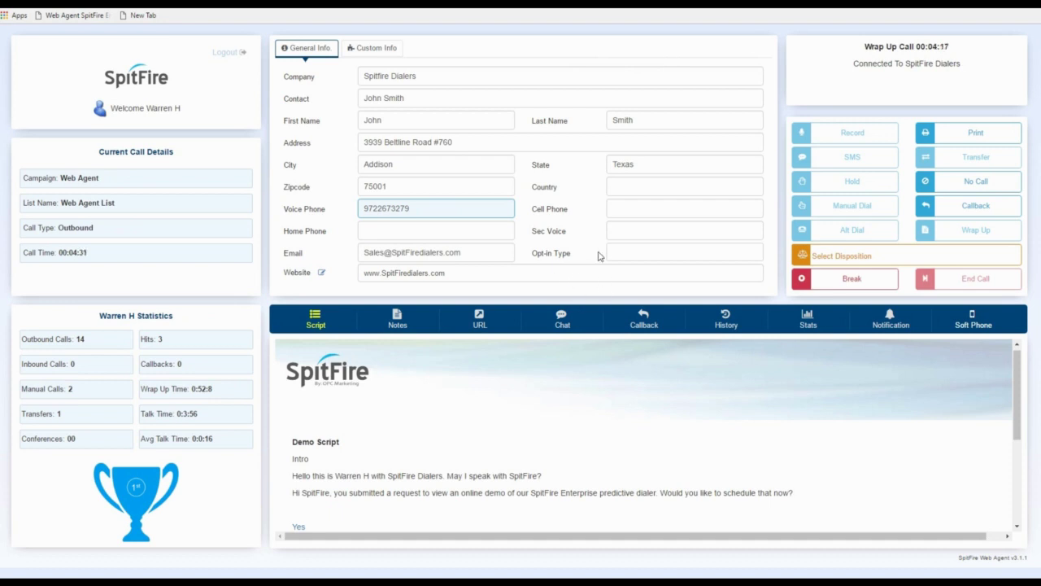
- On the Custom Info tab, inspect the cid and Appt Time fields, then clear all custom values
click(611, 252)
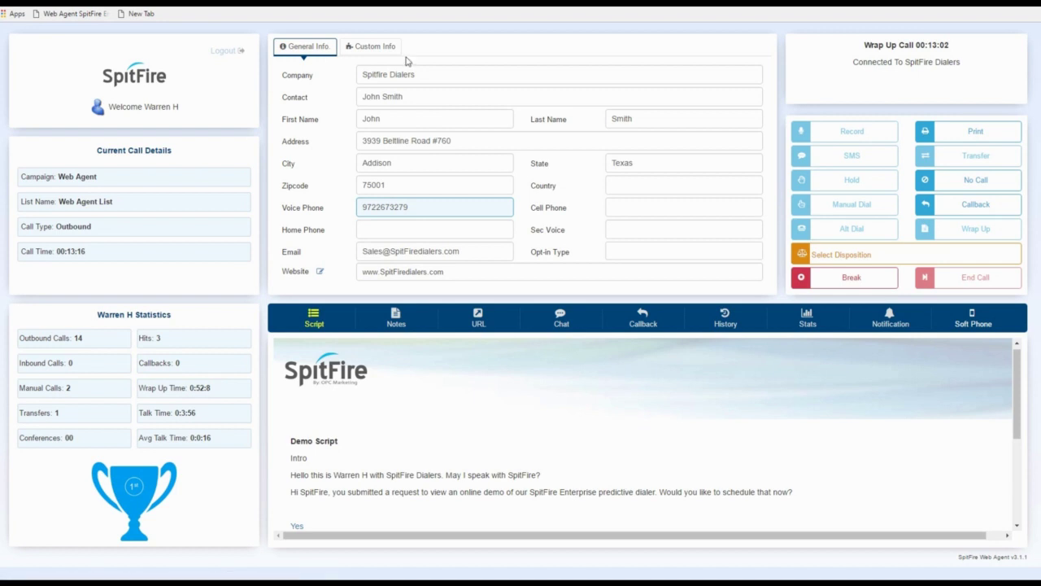
click(381, 50)
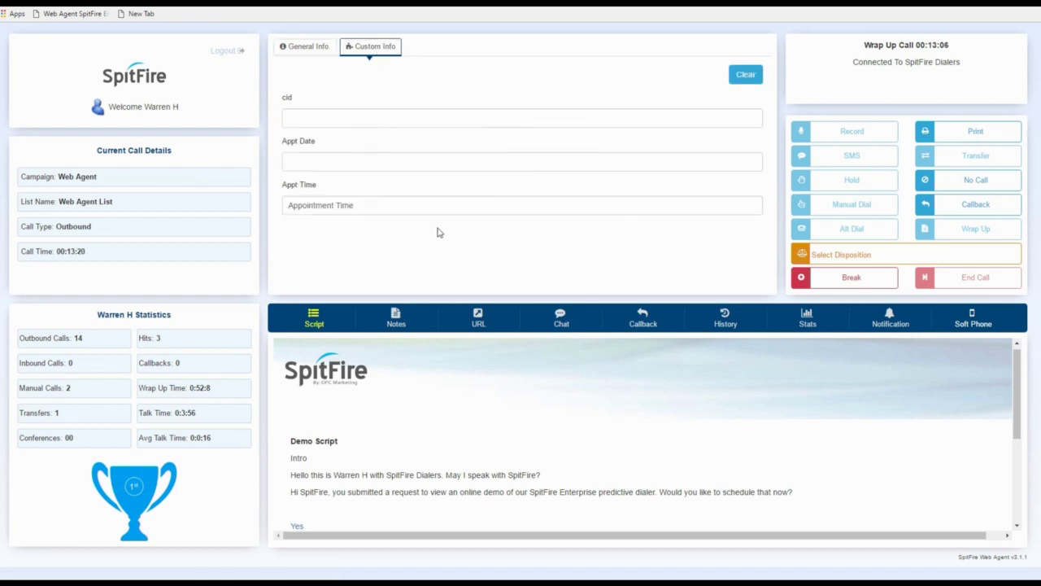
click(304, 117)
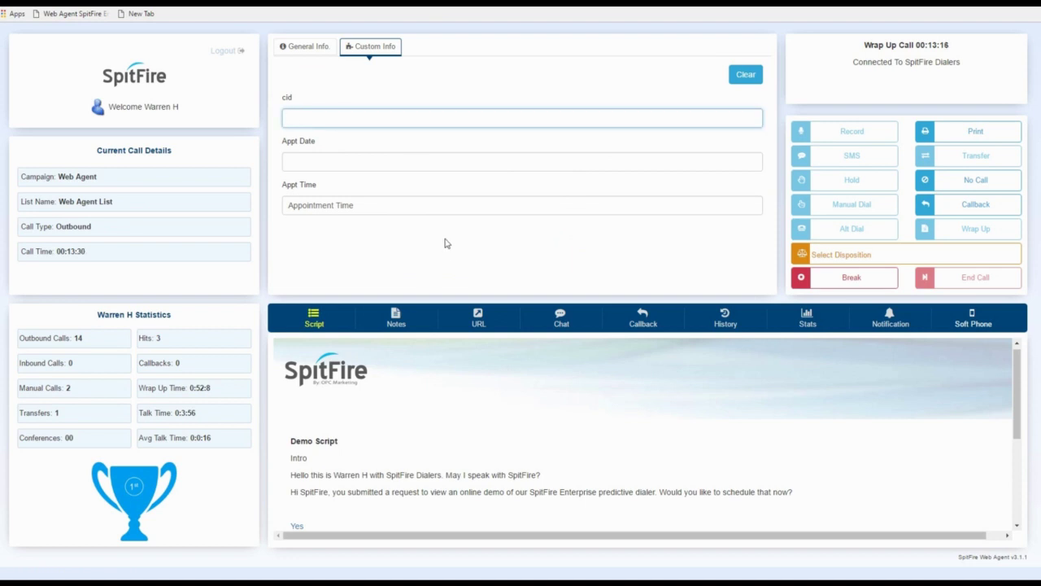
click(379, 203)
triple_click(341, 207)
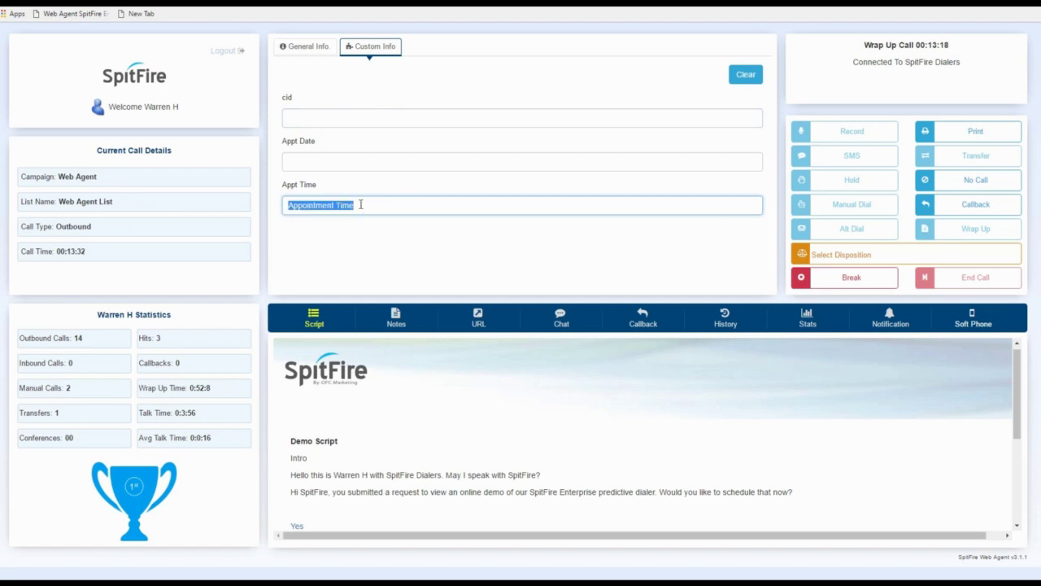
click(448, 251)
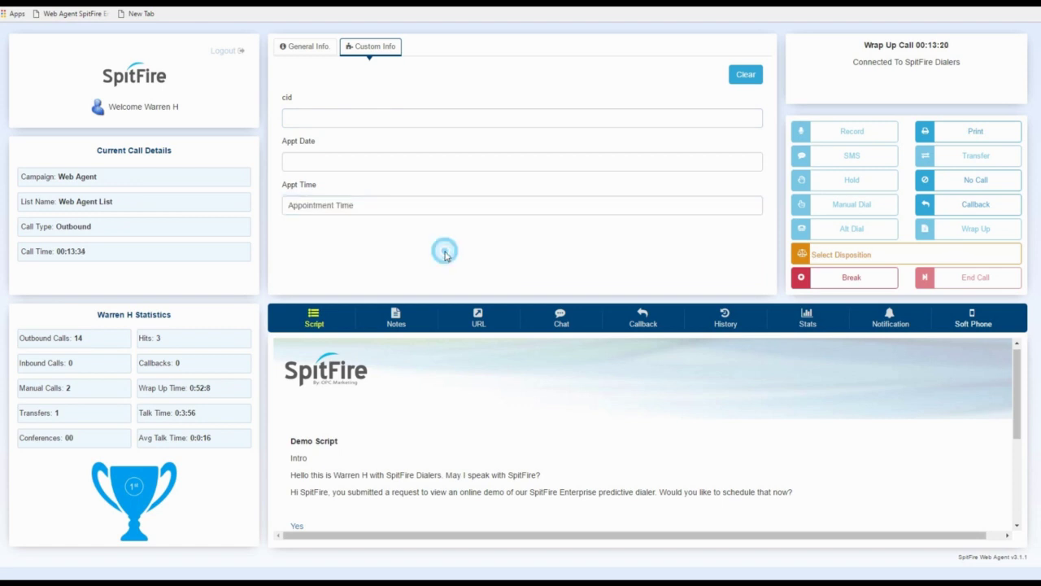
click(743, 77)
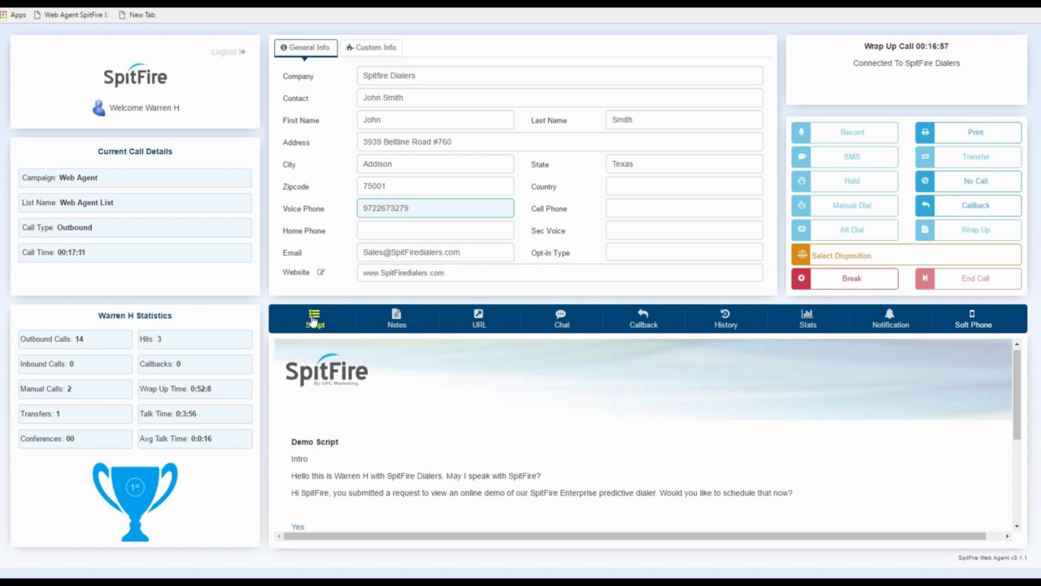
- Scroll down and back up through the call script
scroll(434, 408, down, 5)
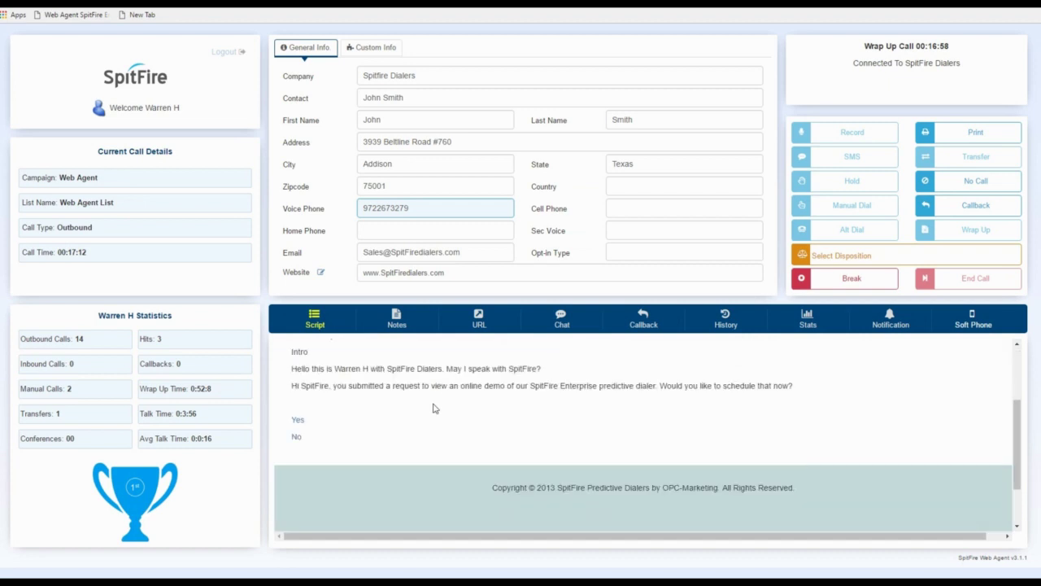
scroll(434, 409, up, 5)
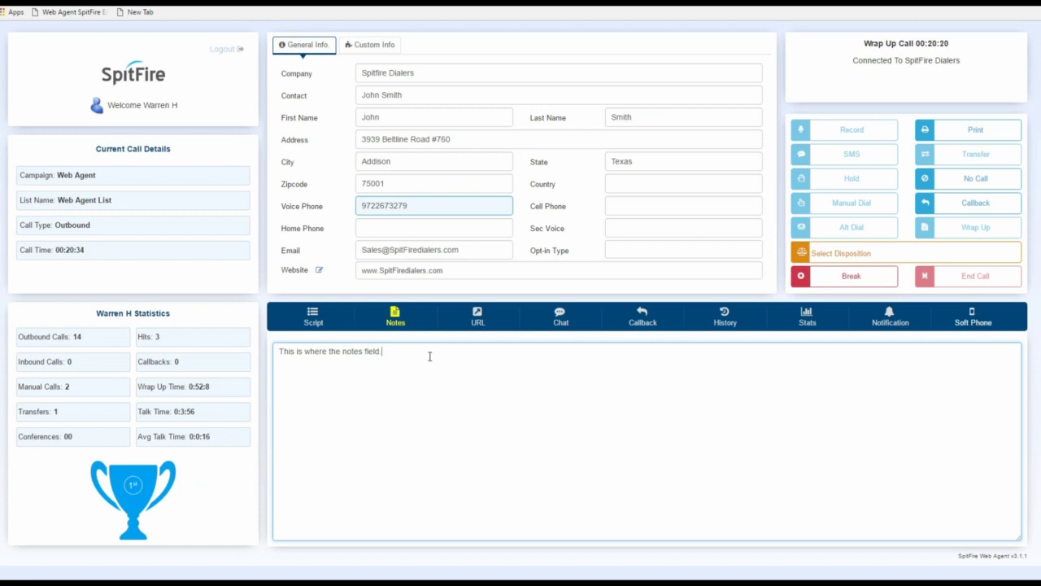
- Select and deselect the note text, then view the new call's Notes and URL tabs
triple_click(383, 351)
click(328, 365)
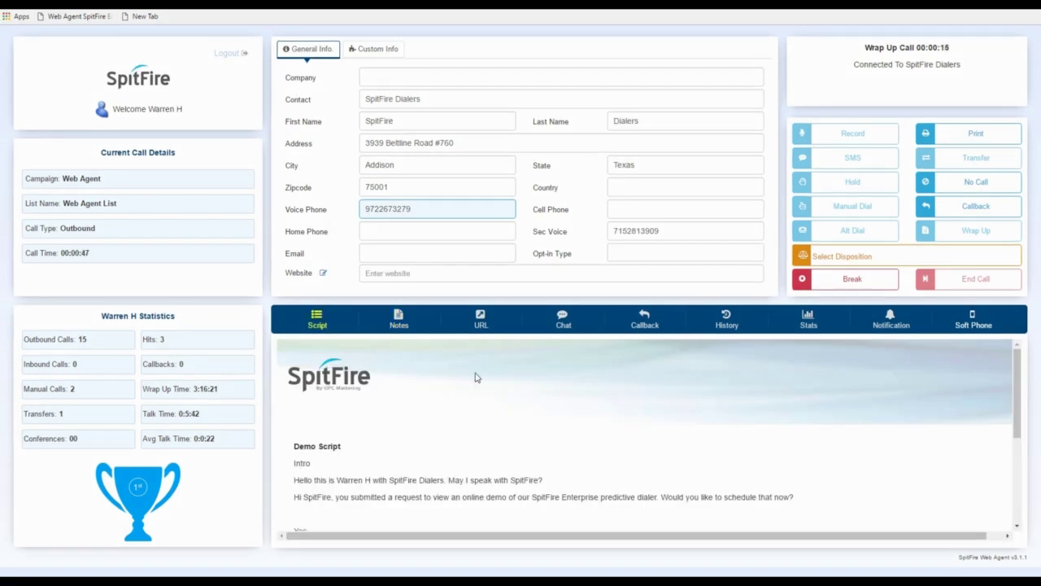
click(399, 322)
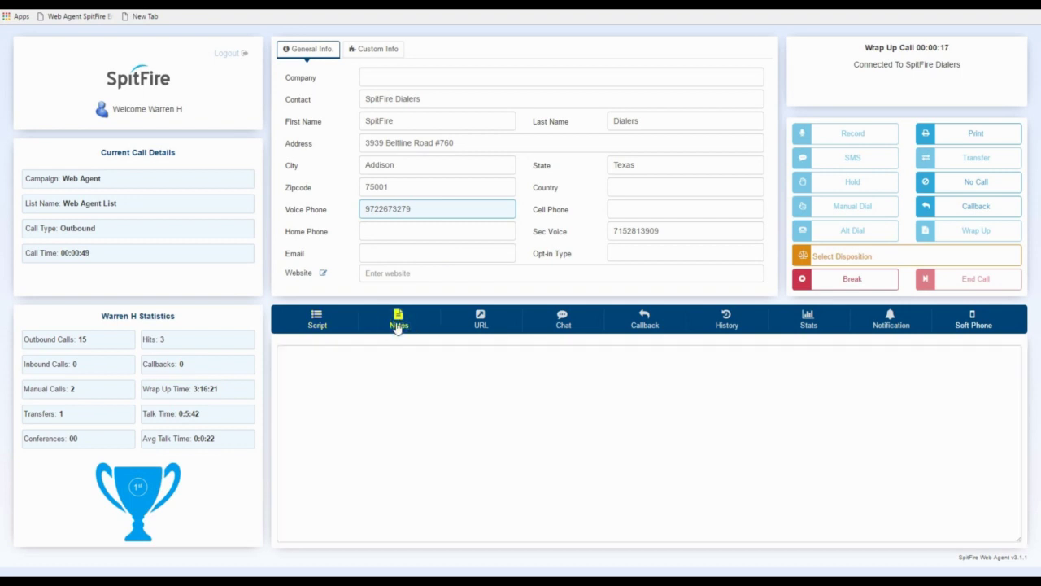
click(481, 324)
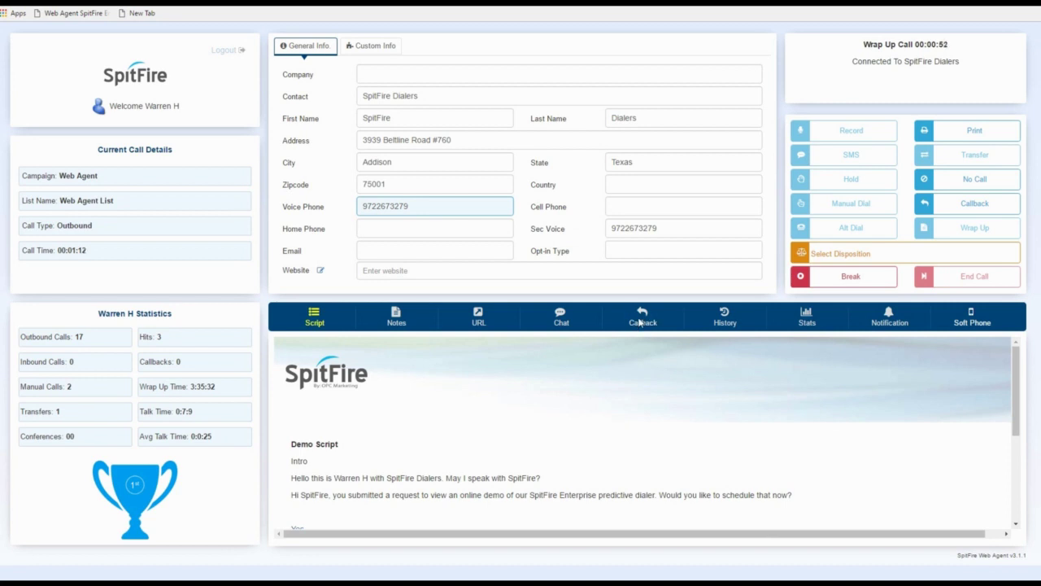
- Review the scheduled callbacks list for another date and bring up the callback's snooze-time options
click(641, 323)
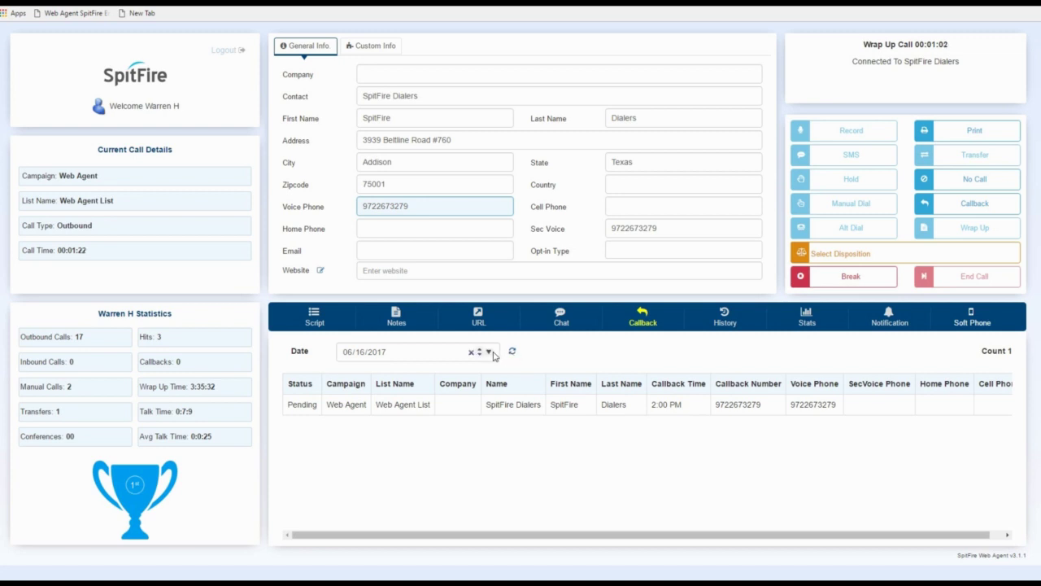
click(491, 353)
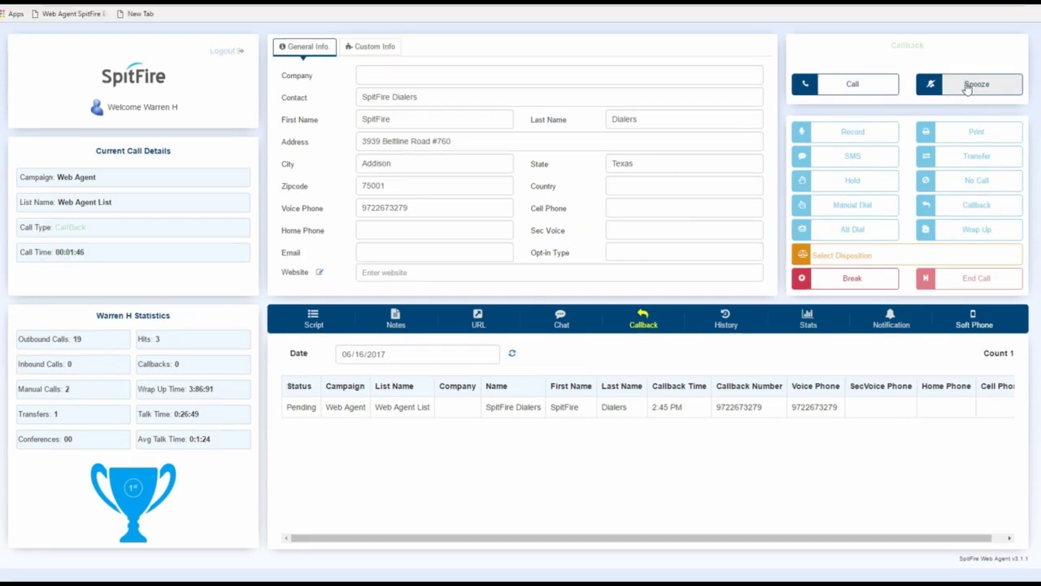
click(969, 79)
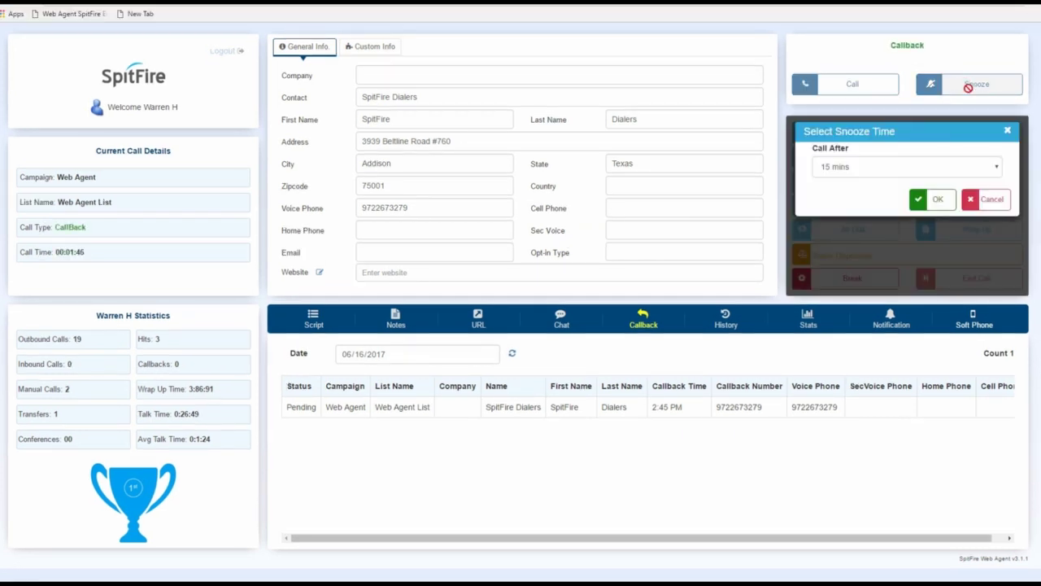
- Check the snooze delays, dial the callback to SpitFire Dialers, and view its call history
click(998, 166)
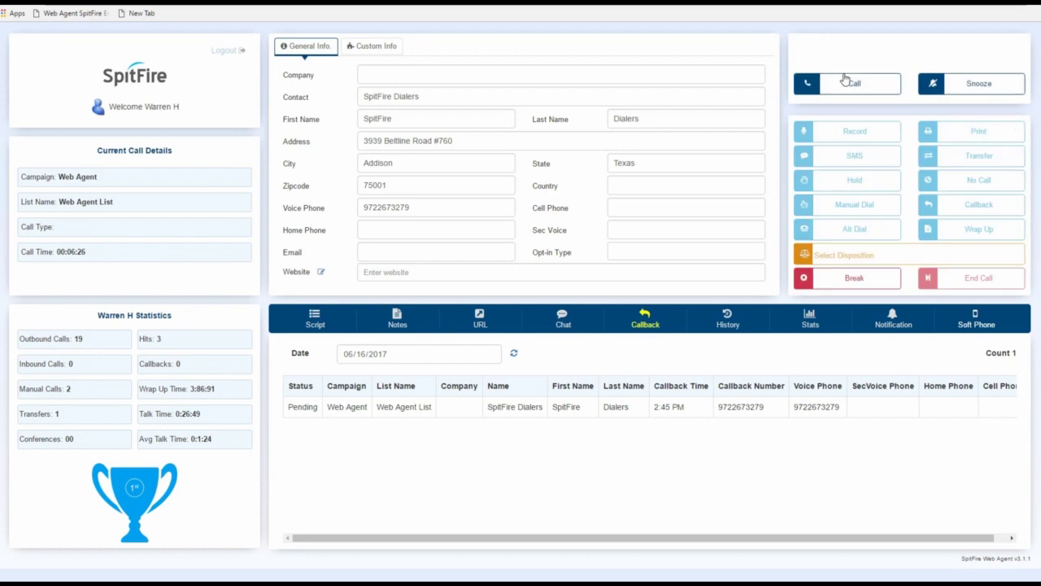
click(846, 86)
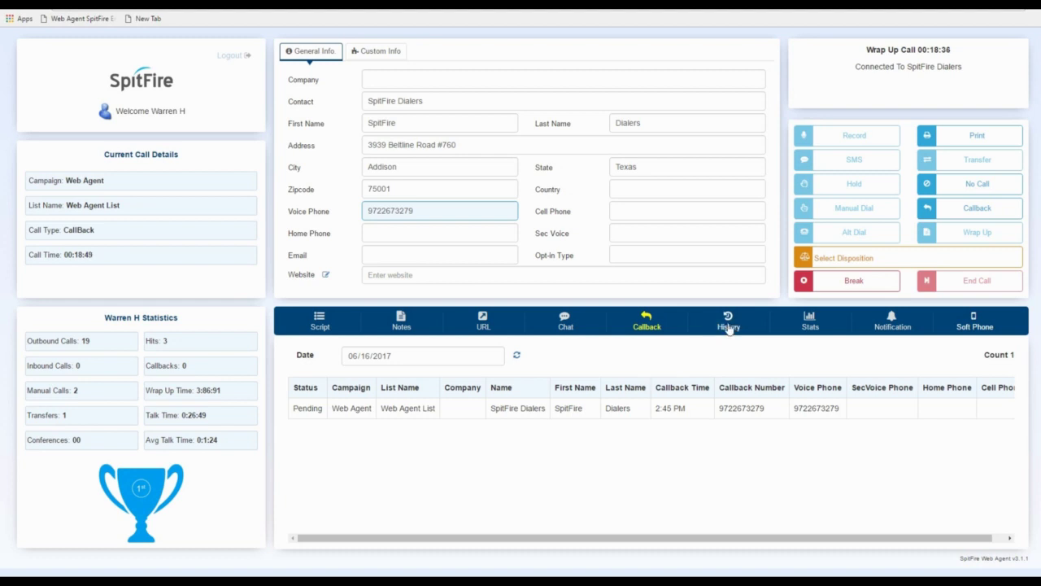
click(730, 325)
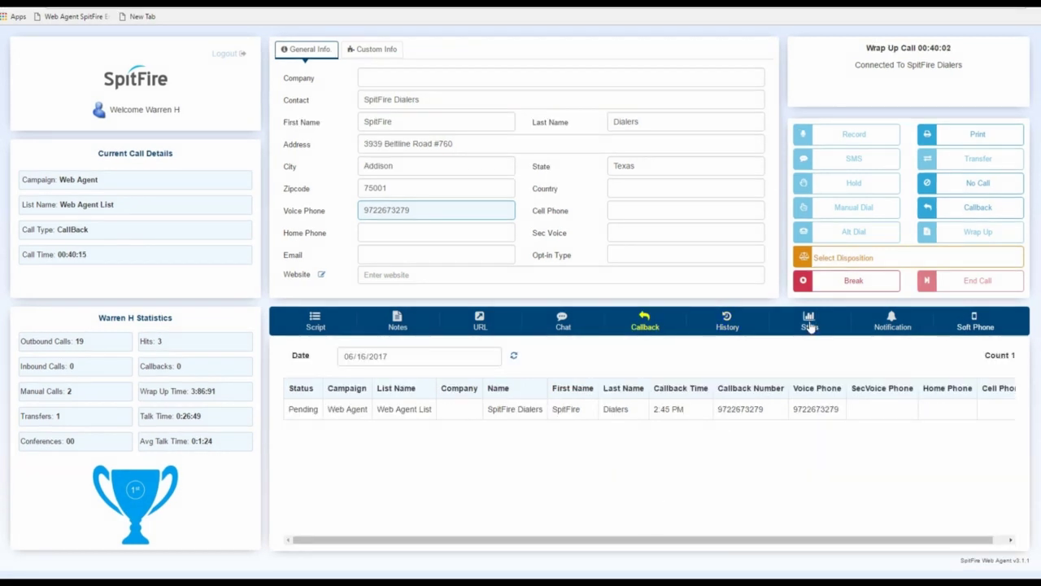
- Show the agent's General, Disposition and Time statistics on the Stats tab
click(809, 322)
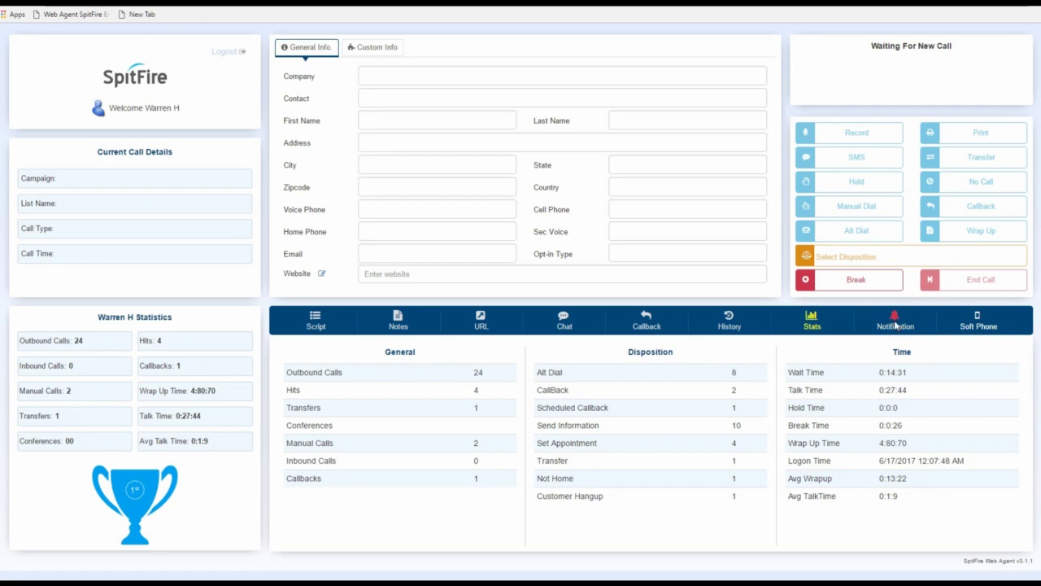
- Review the campaign notifications, then the soft phone panel
click(894, 324)
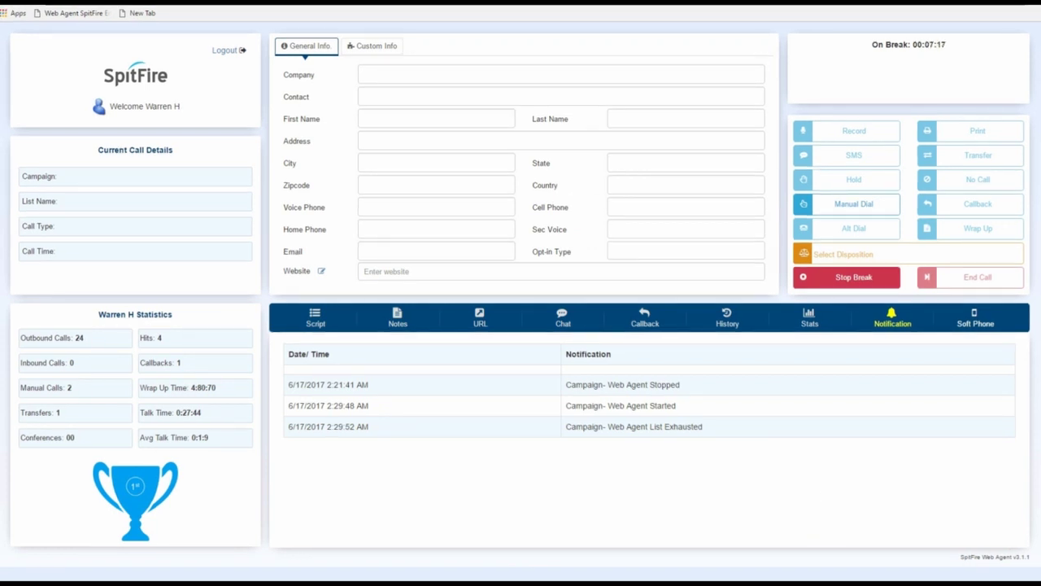
click(975, 318)
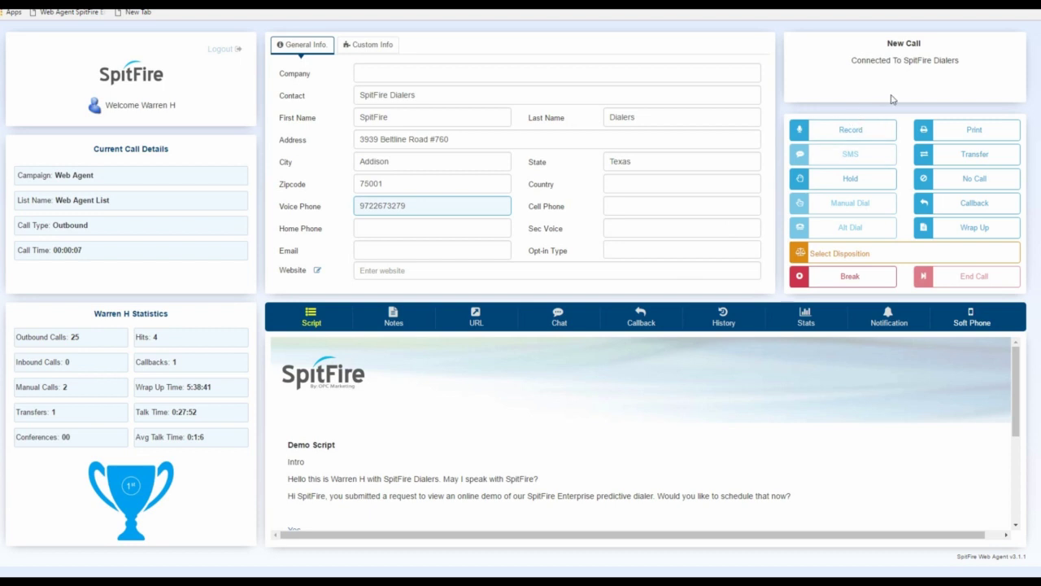
- Record a short portion of the SpitFire Dialers call, then stop recording
click(851, 128)
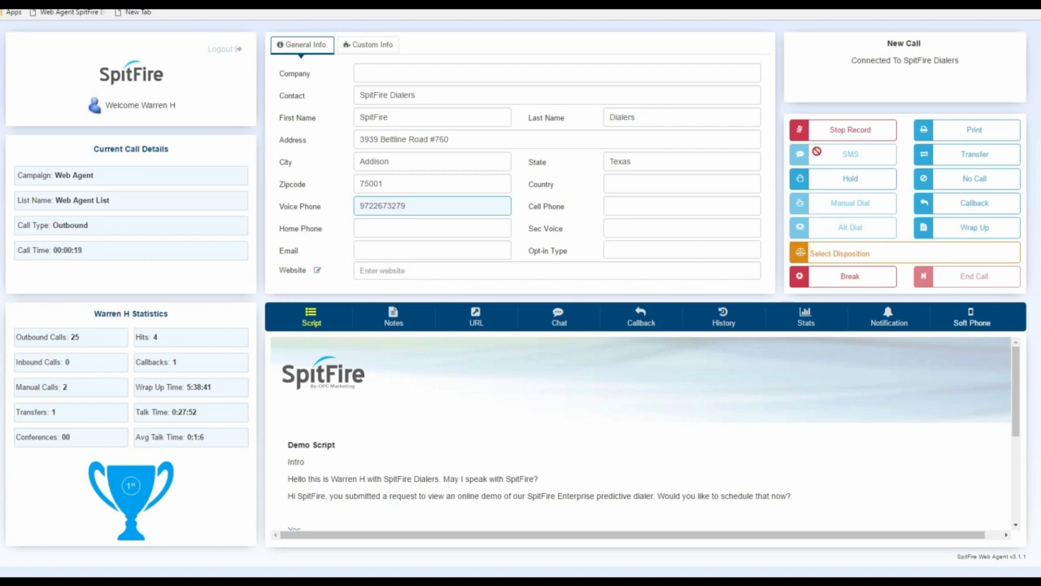
click(830, 130)
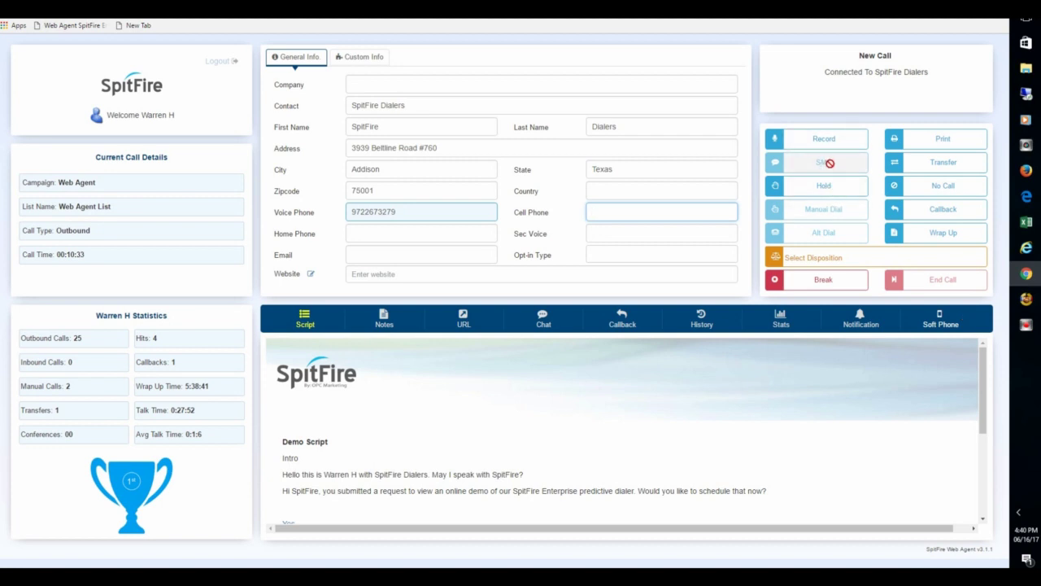
- Place the SpitFire Dialers call on hold and then resume it
click(827, 188)
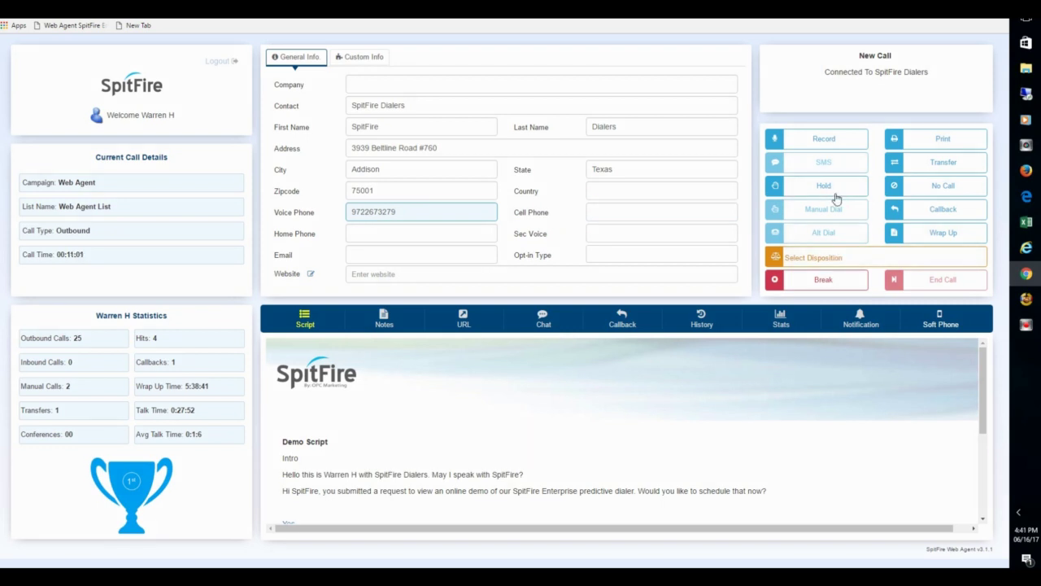
click(831, 188)
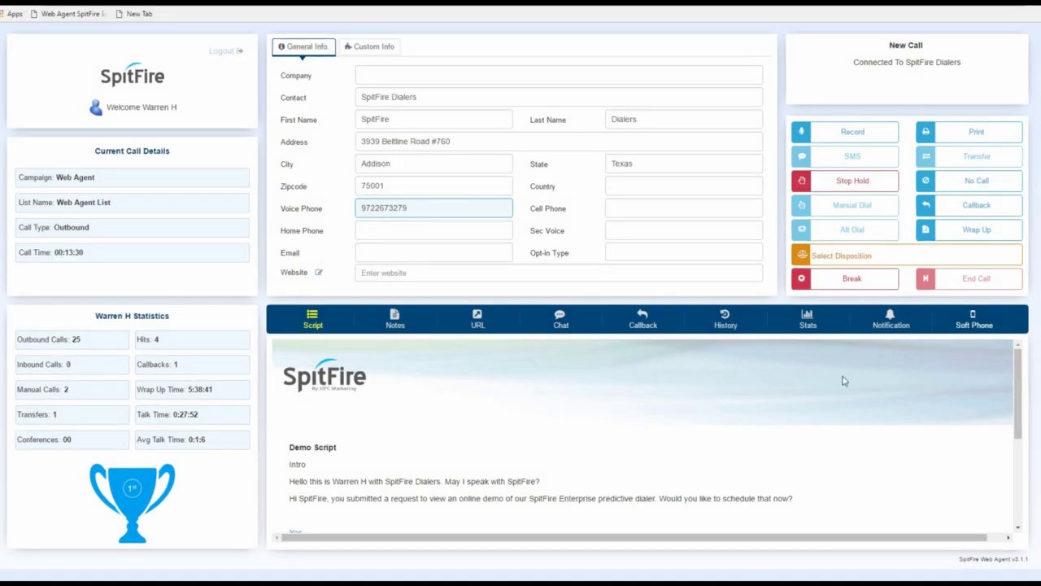
click(838, 179)
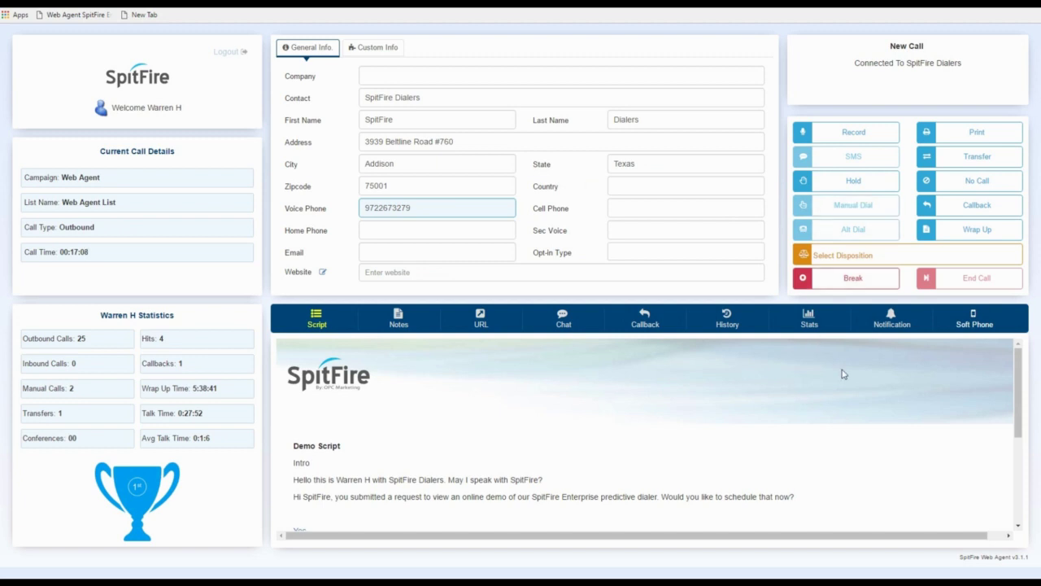
- Start a break with Manual Dial as the break type
click(840, 280)
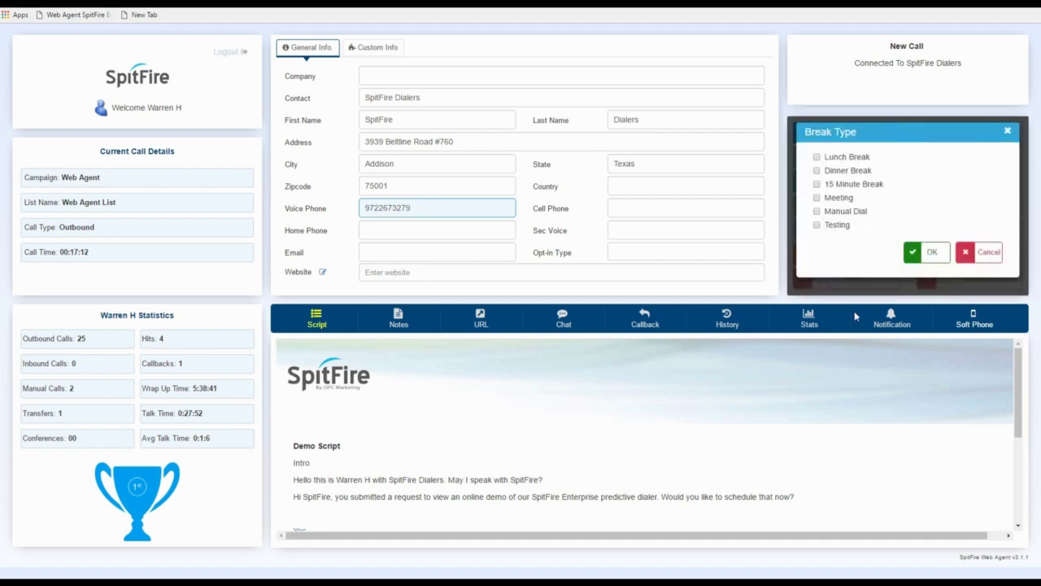
click(816, 211)
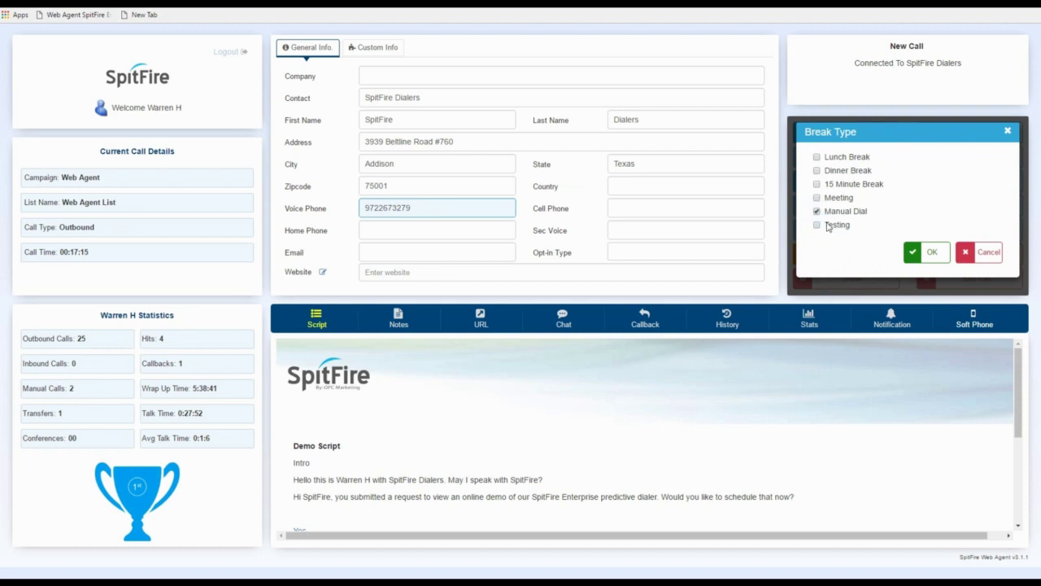
click(936, 253)
- Give the call the Send Information disposition and end it
click(859, 252)
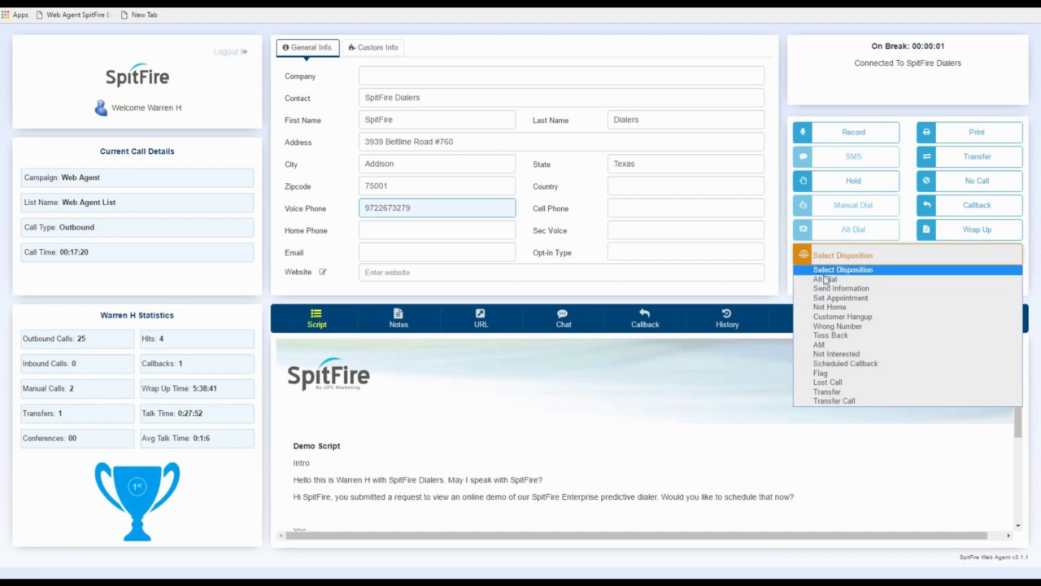
click(834, 288)
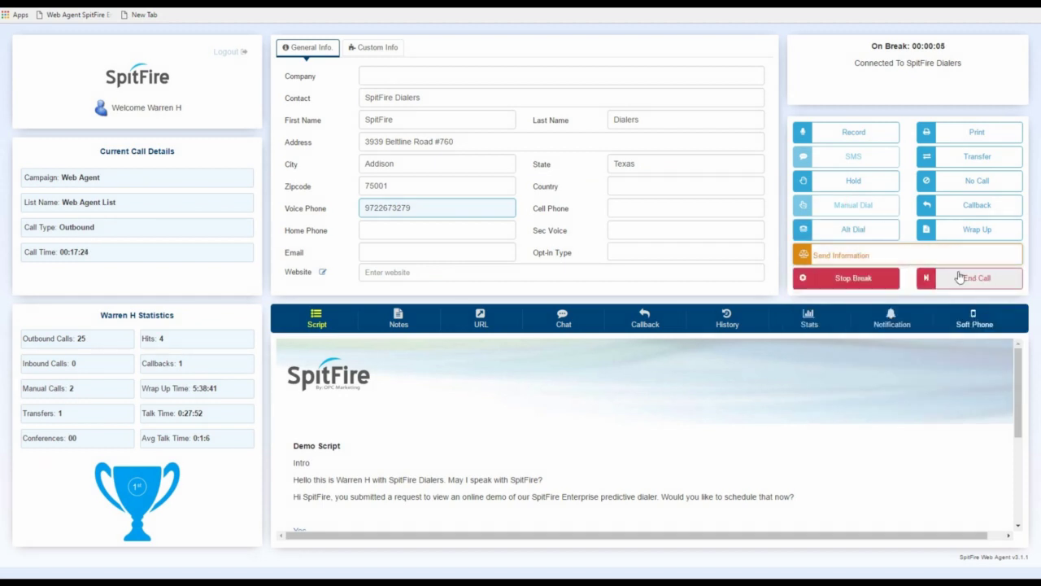
click(960, 278)
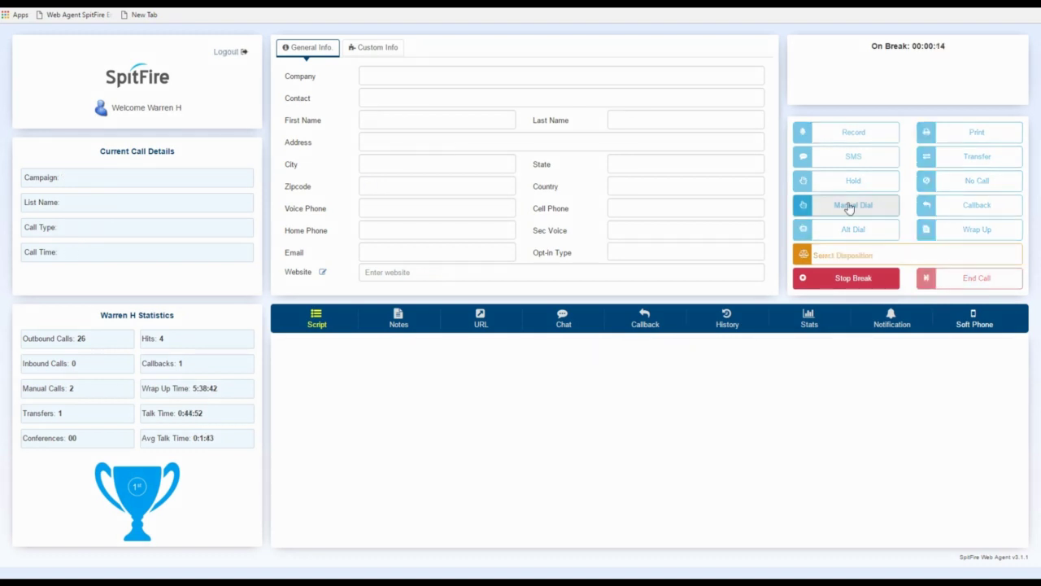
- Choose the Web Agent campaign for manual dialing and dial the contact's phone number
click(849, 206)
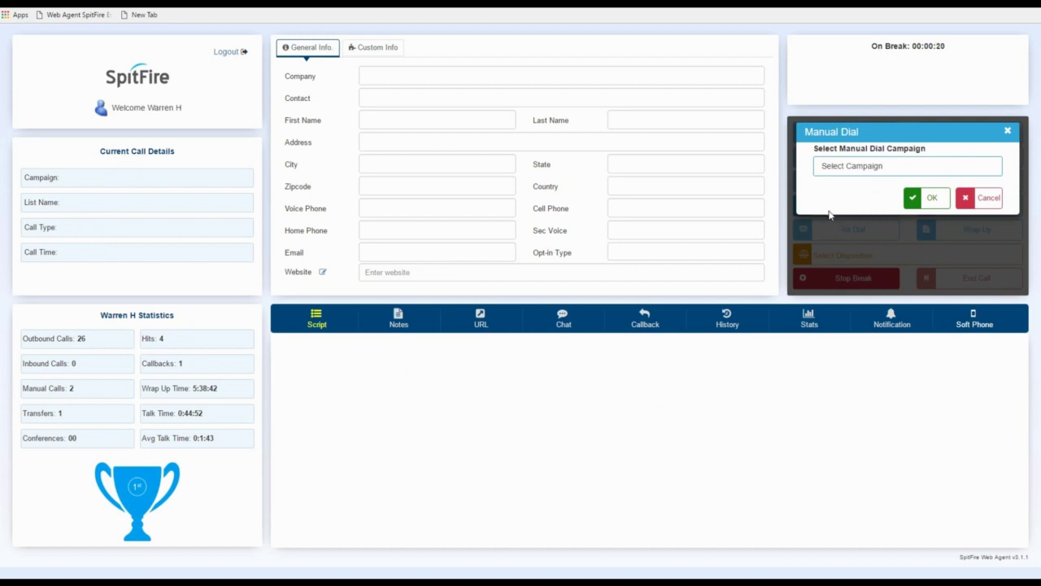
click(851, 168)
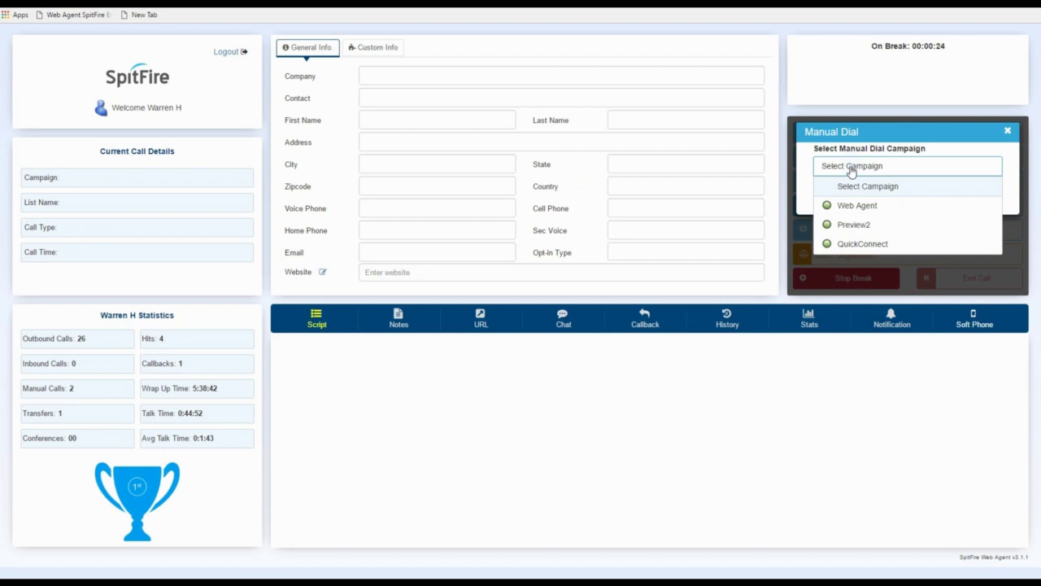
click(841, 208)
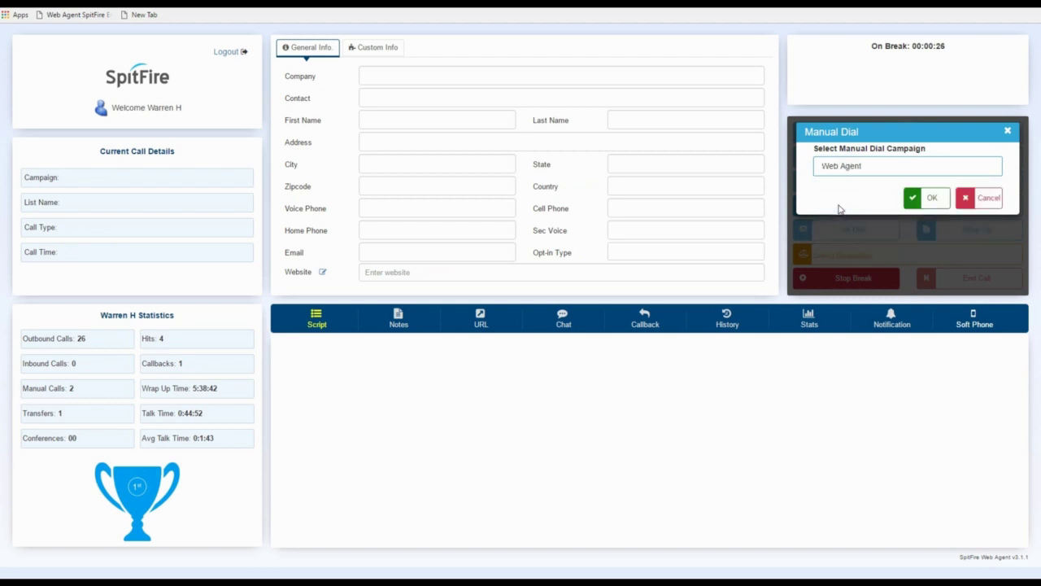
click(945, 203)
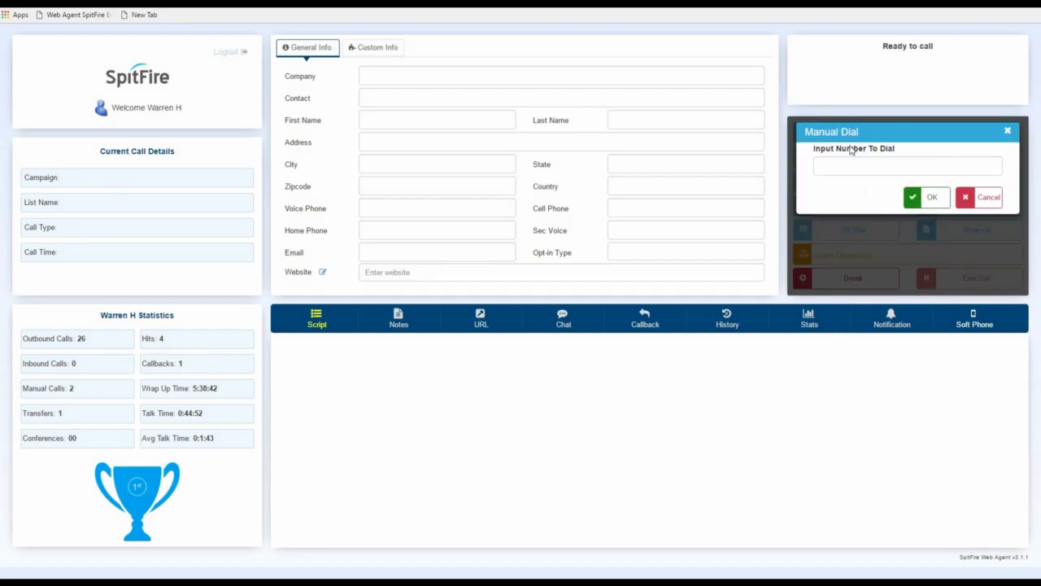
click(847, 162)
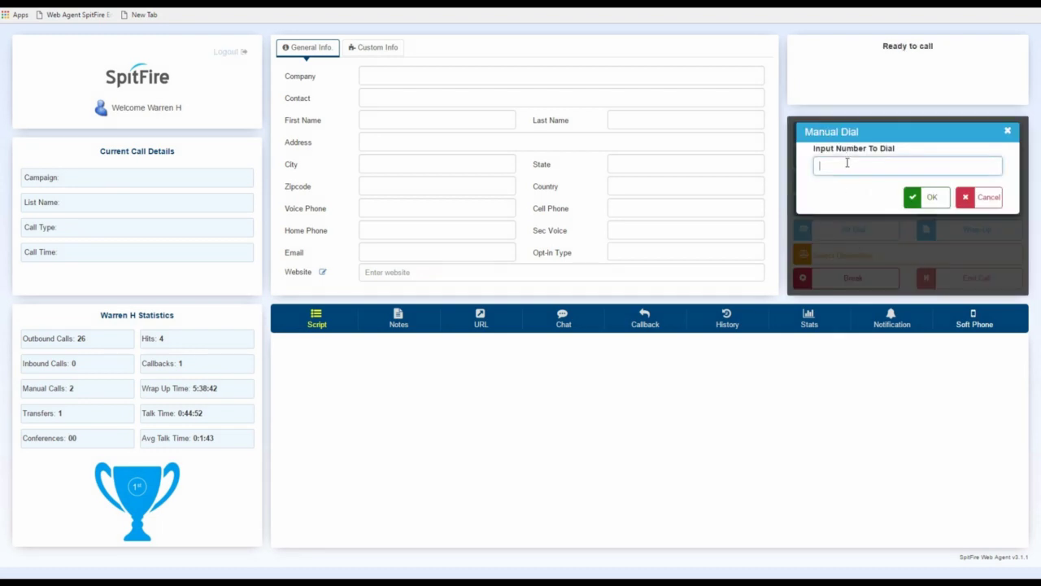
click(936, 198)
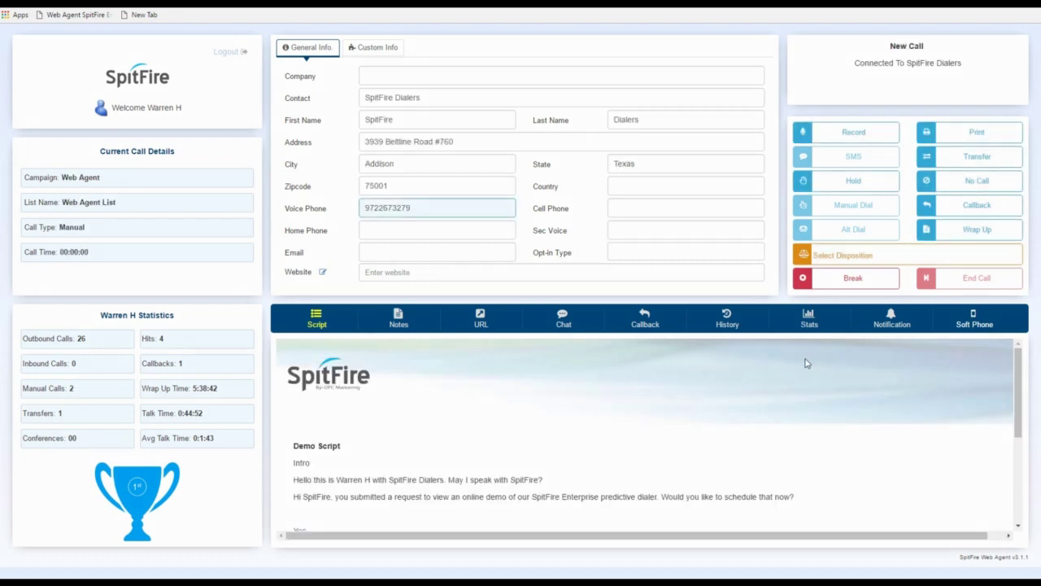
- Mark the manual call Set Appointment, end it, and cancel Manual Dial for predictive mode
click(845, 257)
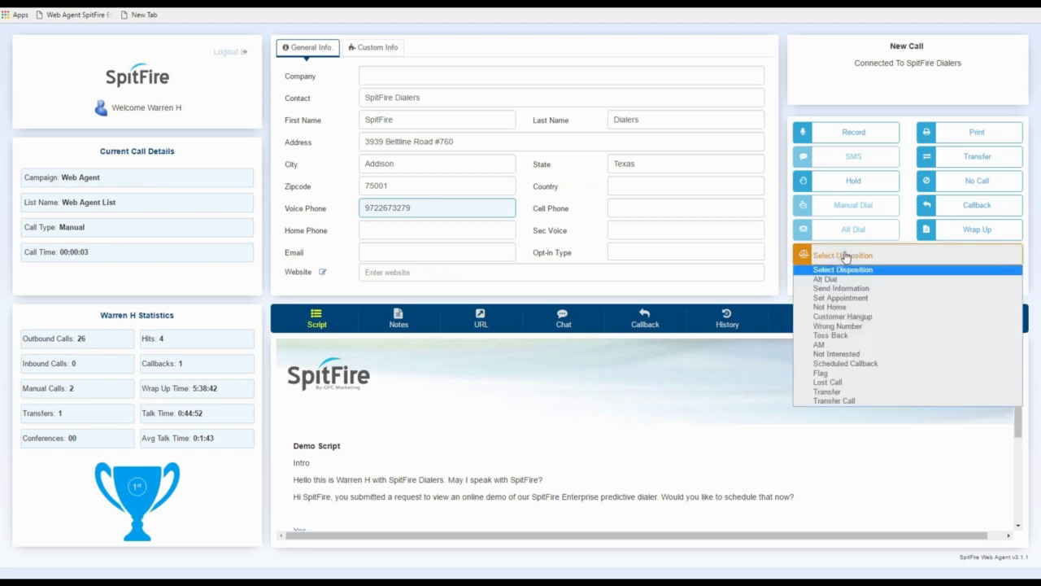
click(827, 298)
click(932, 276)
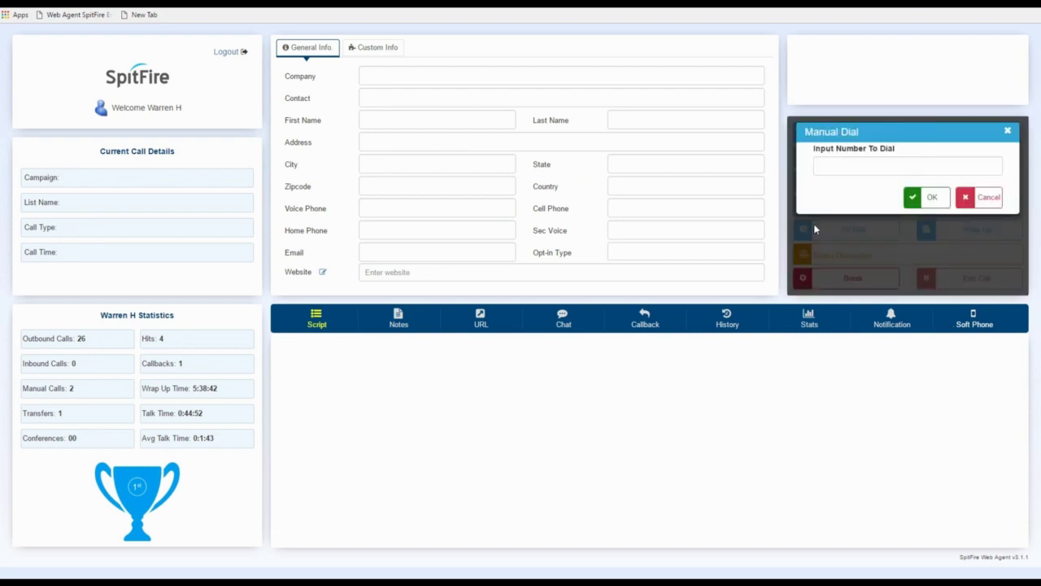
click(823, 169)
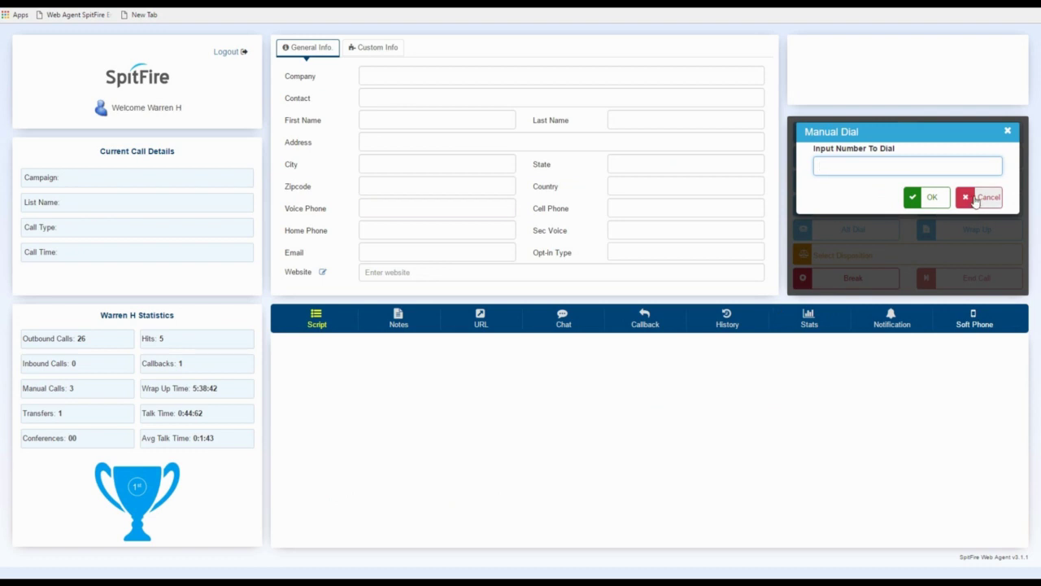
click(974, 197)
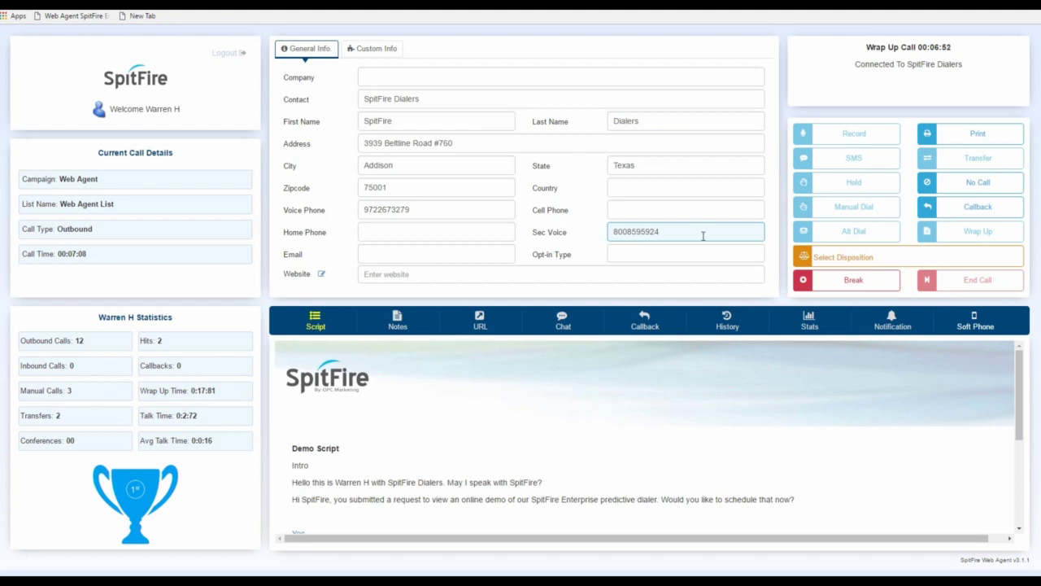
- Give the call the Alt Dial disposition and redial the contact on the Sec Voice number
drag(688, 231, 517, 228)
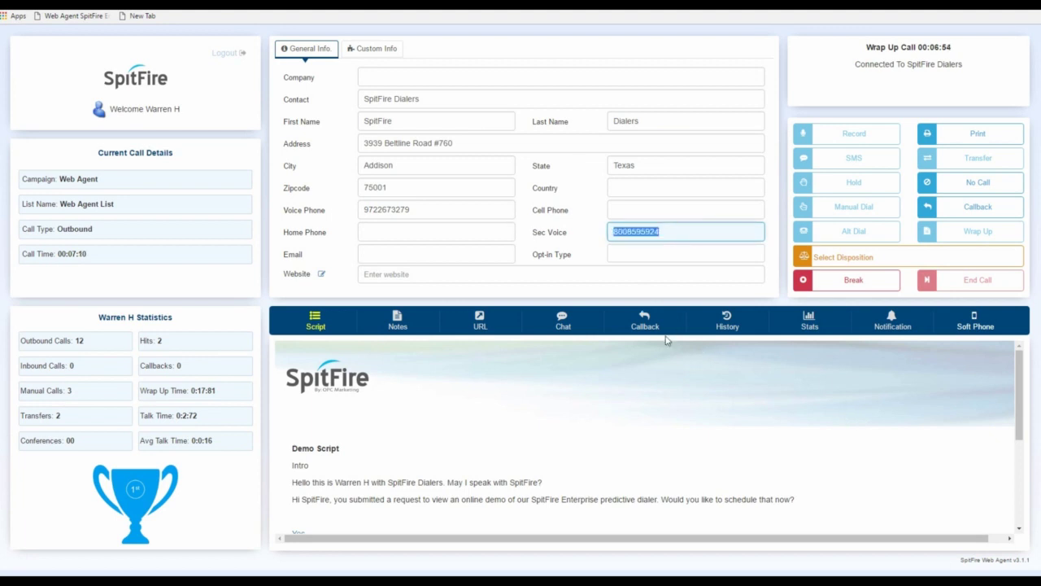
click(822, 258)
click(825, 280)
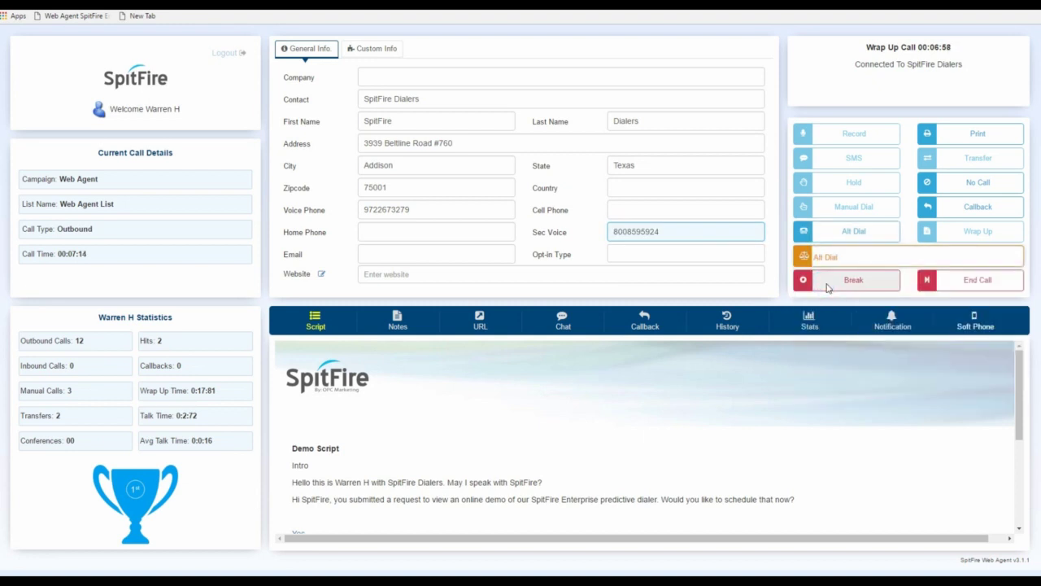
click(855, 234)
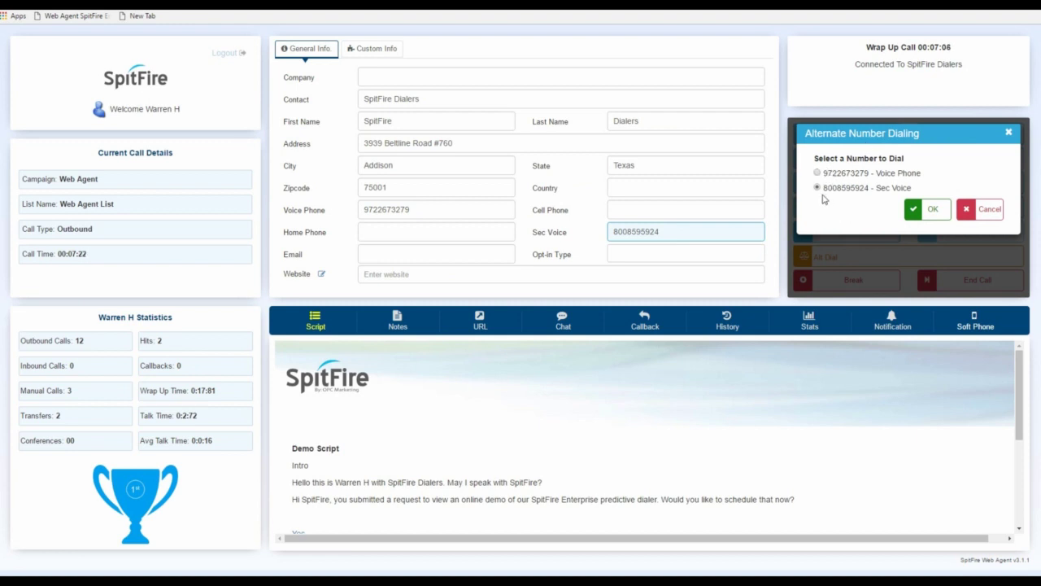
click(923, 209)
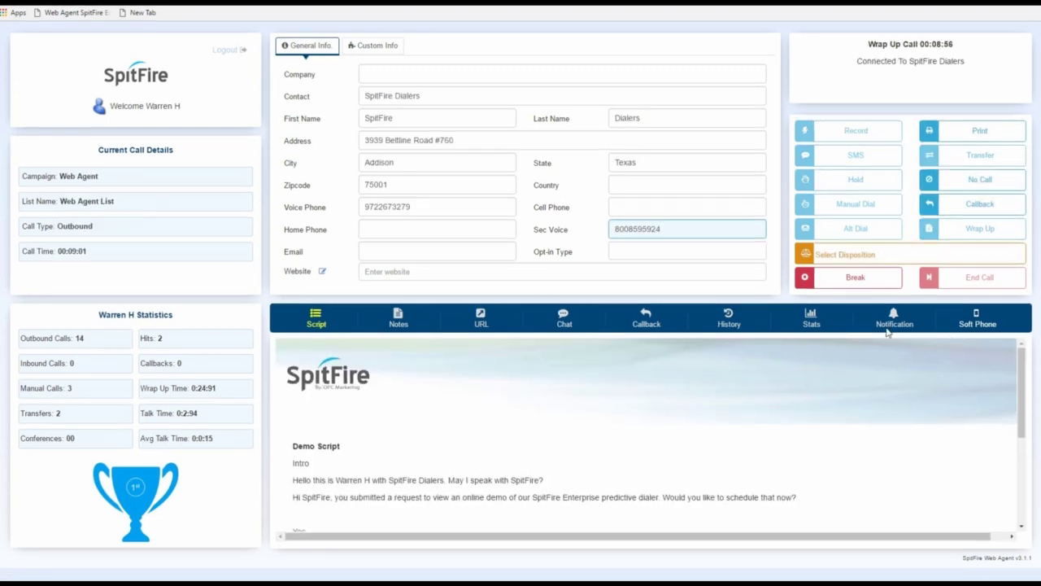
- Set the wrap-up call's disposition to Set Appointment
click(832, 251)
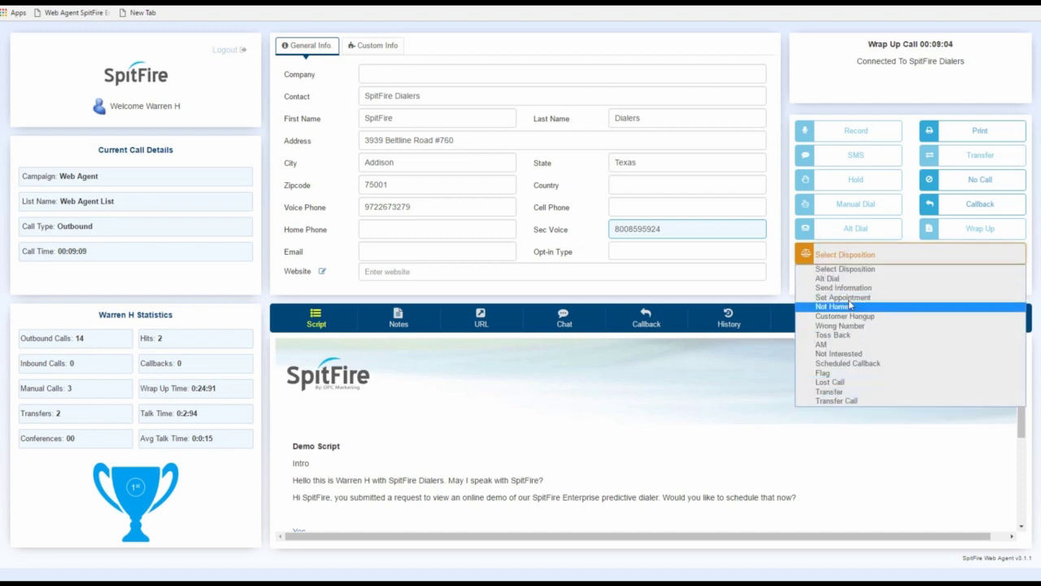
click(849, 298)
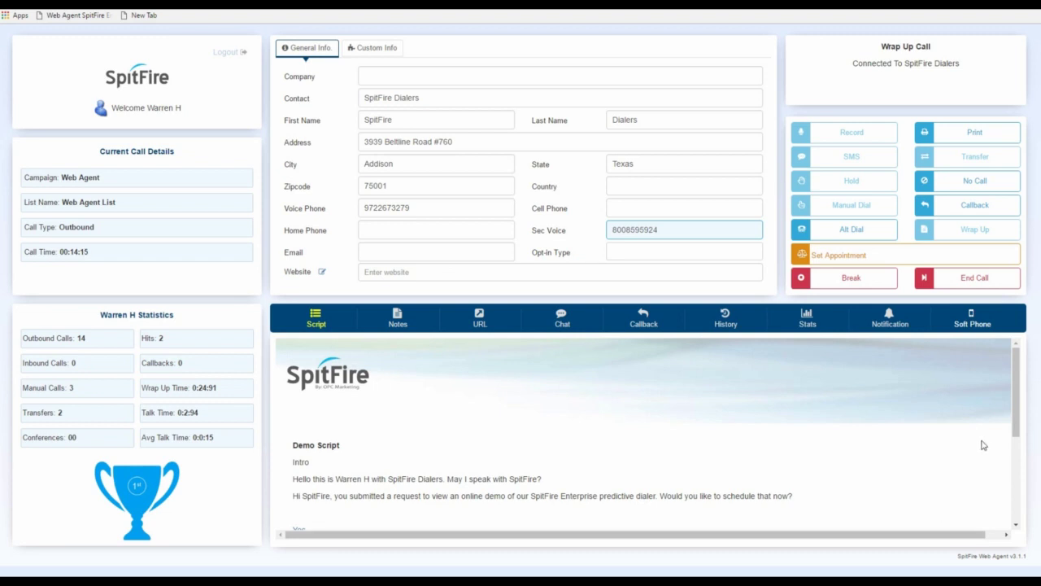
- Go on a Lunch Break and end the call taken during it
click(850, 280)
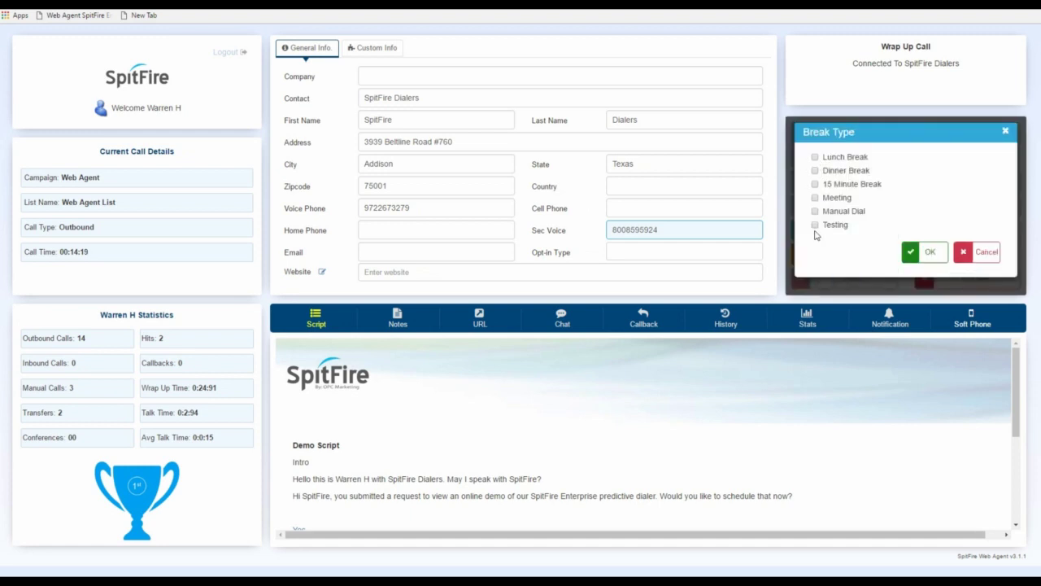
click(815, 158)
click(927, 251)
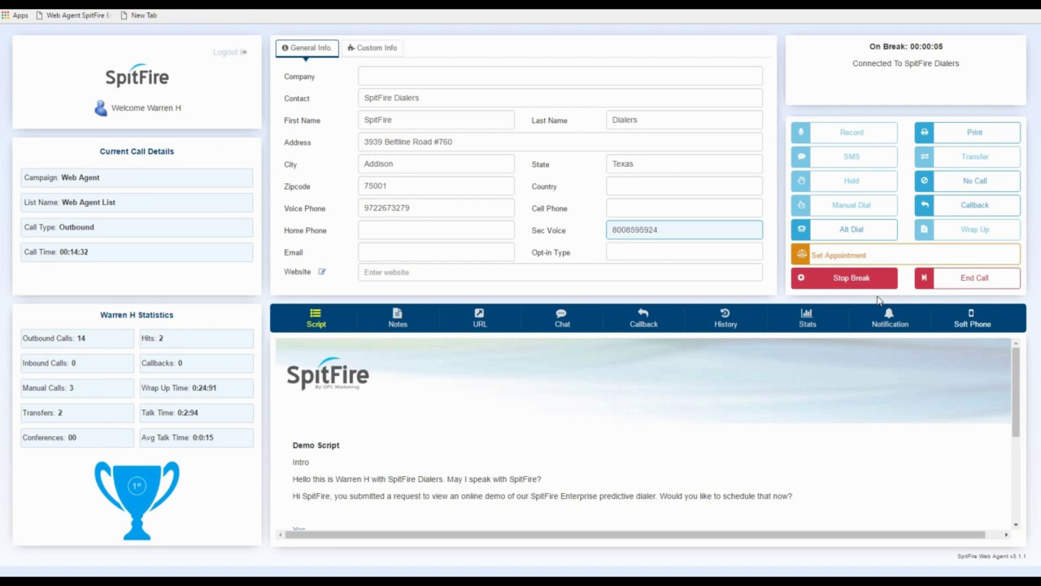
click(960, 281)
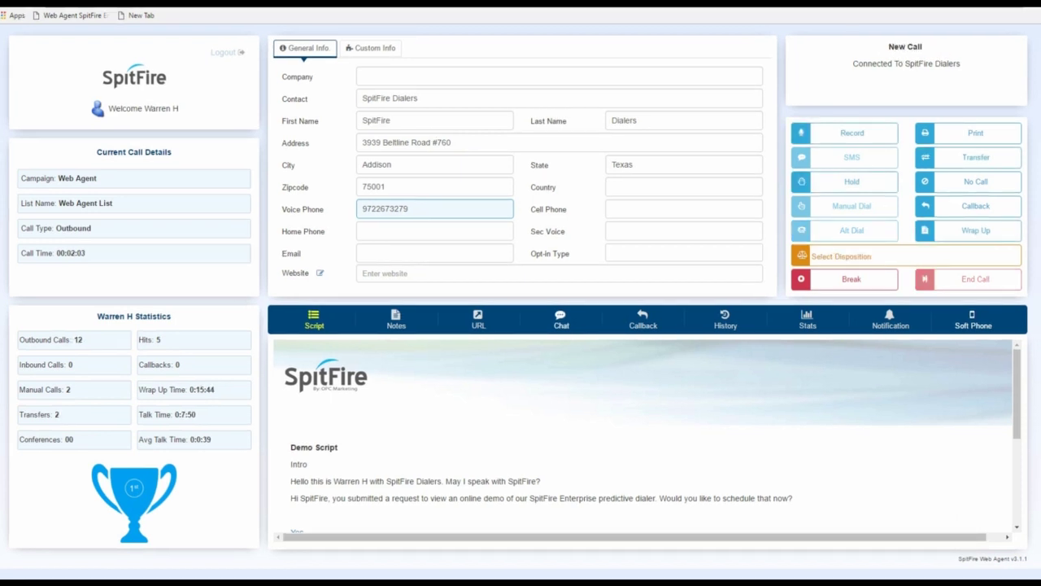
- Transfer the call to a number, picking the first entry in Select Number, and dial it
click(980, 162)
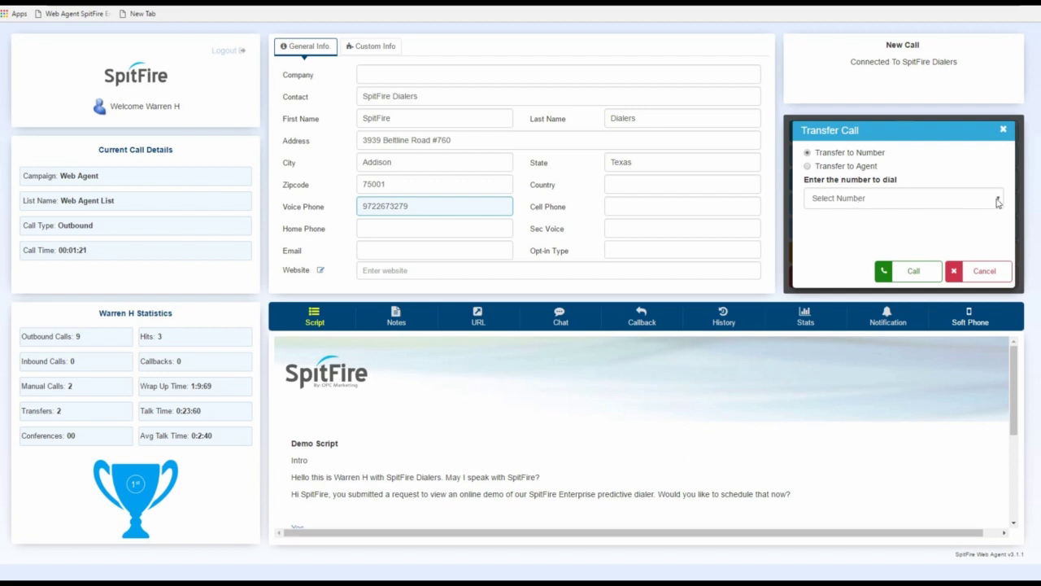
click(996, 200)
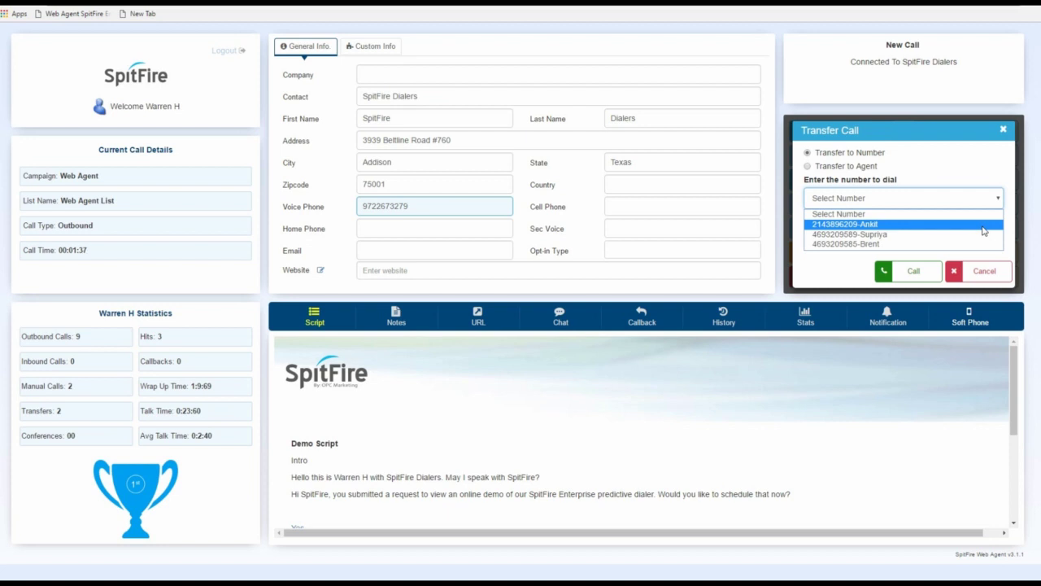
click(840, 226)
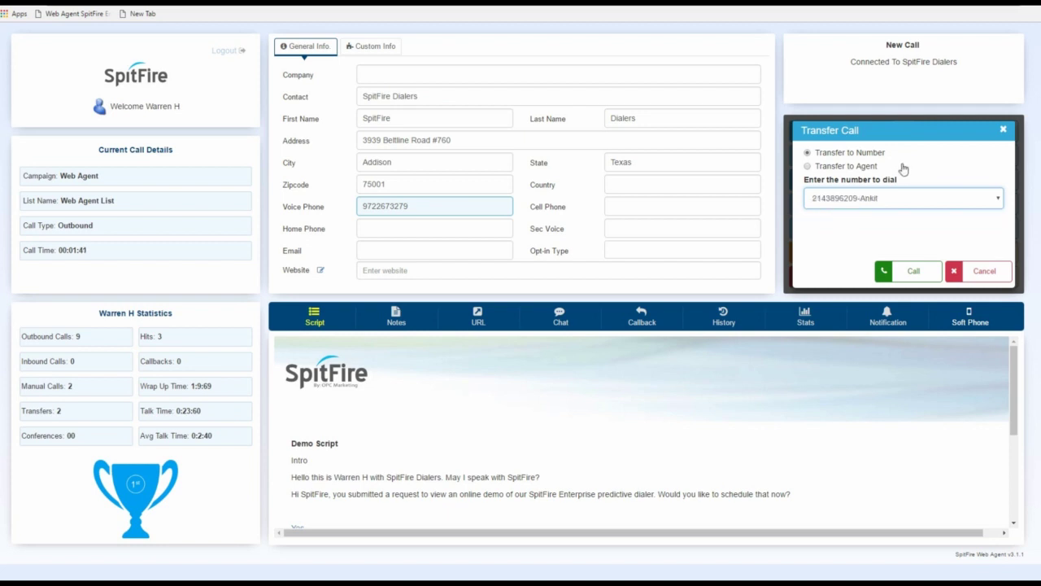
click(895, 277)
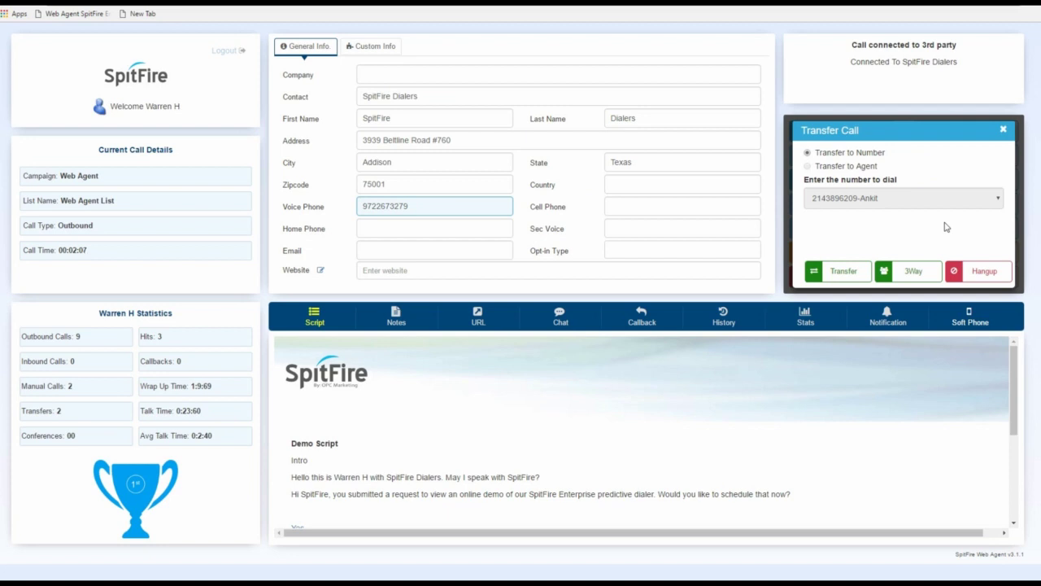
- Hand the caller to the third party, choose the Transfer disposition, and end the call
click(922, 272)
click(844, 271)
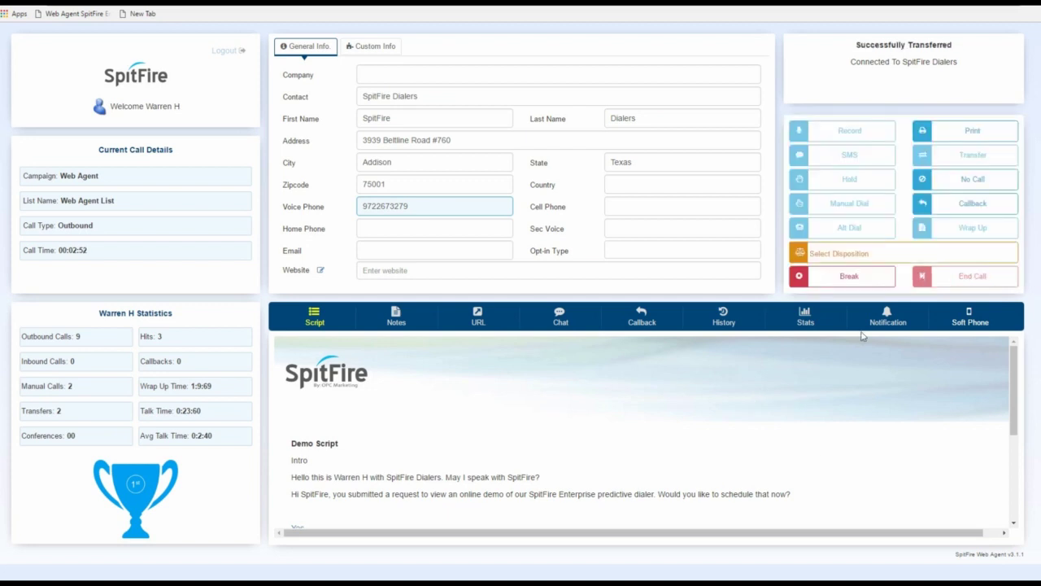
click(841, 246)
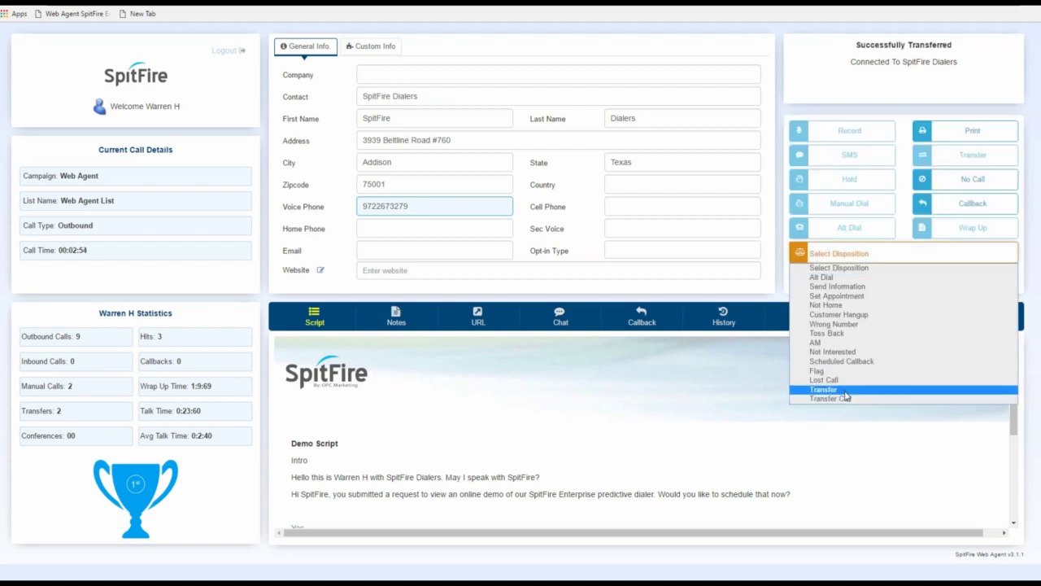
click(846, 390)
click(958, 278)
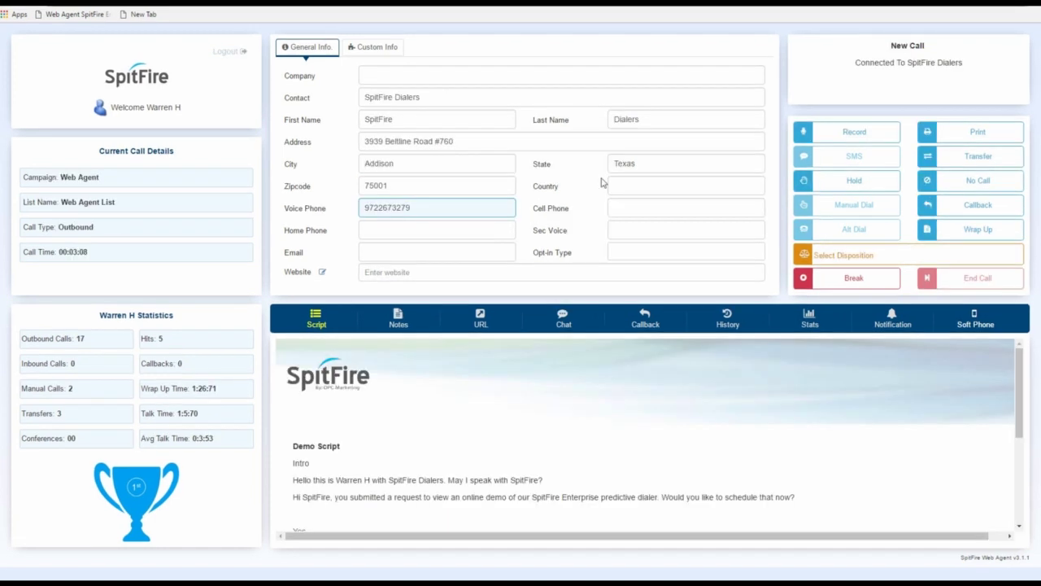
- Attempt a Transfer to Agent, selecting the No Agent entry since no agent is available
click(984, 157)
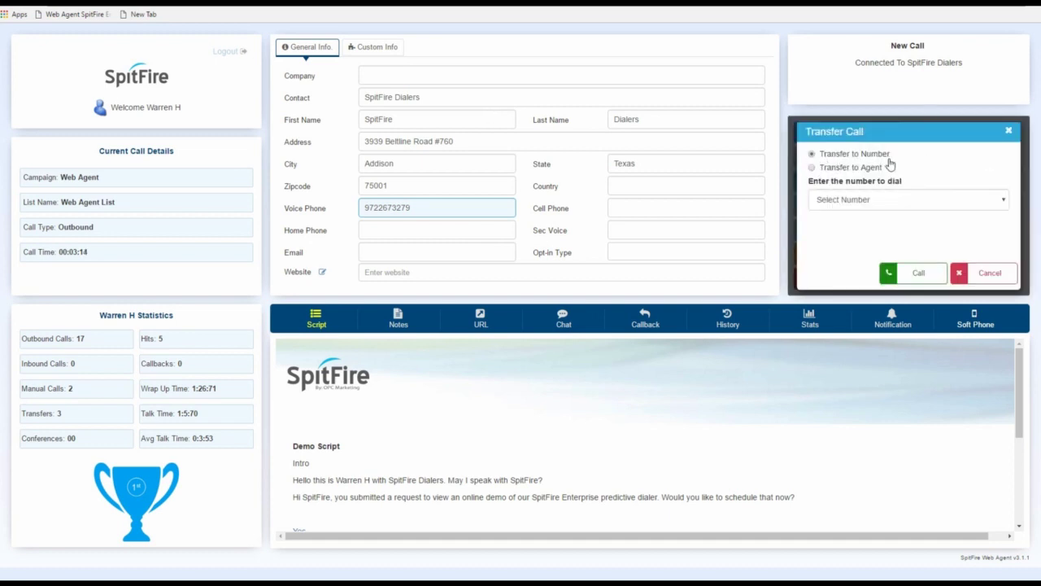
click(812, 168)
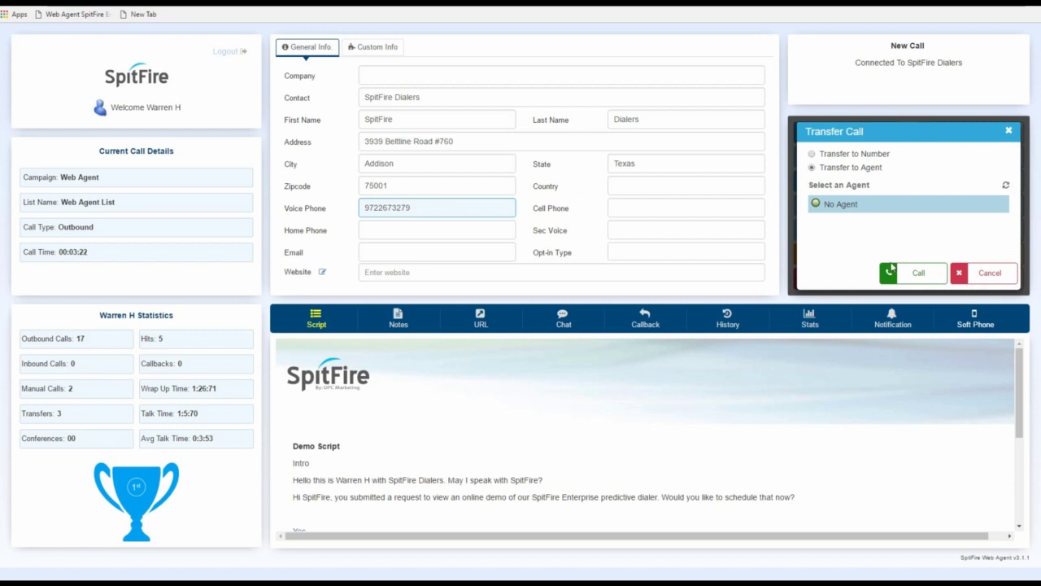
click(893, 210)
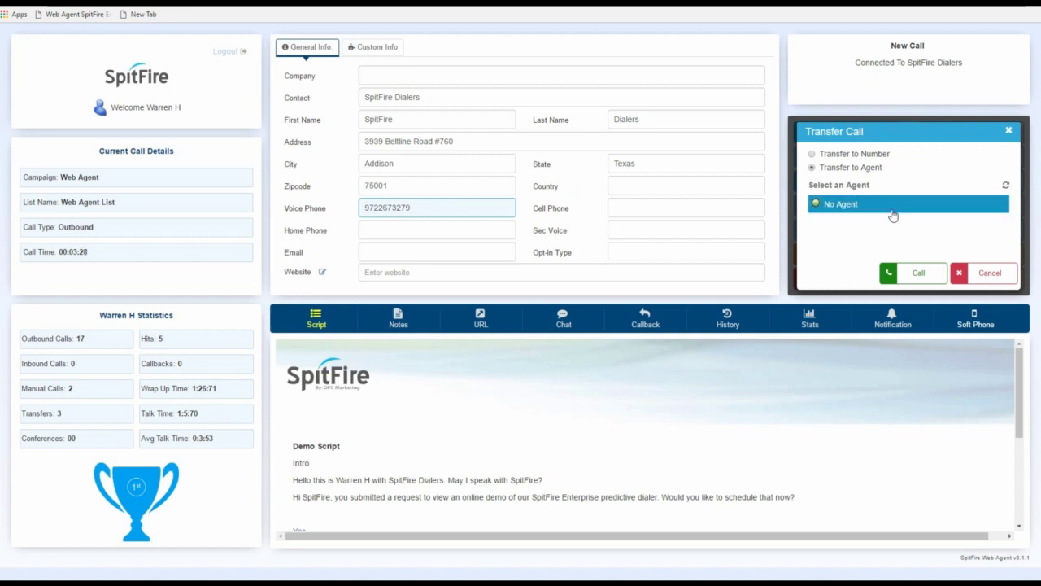
click(893, 210)
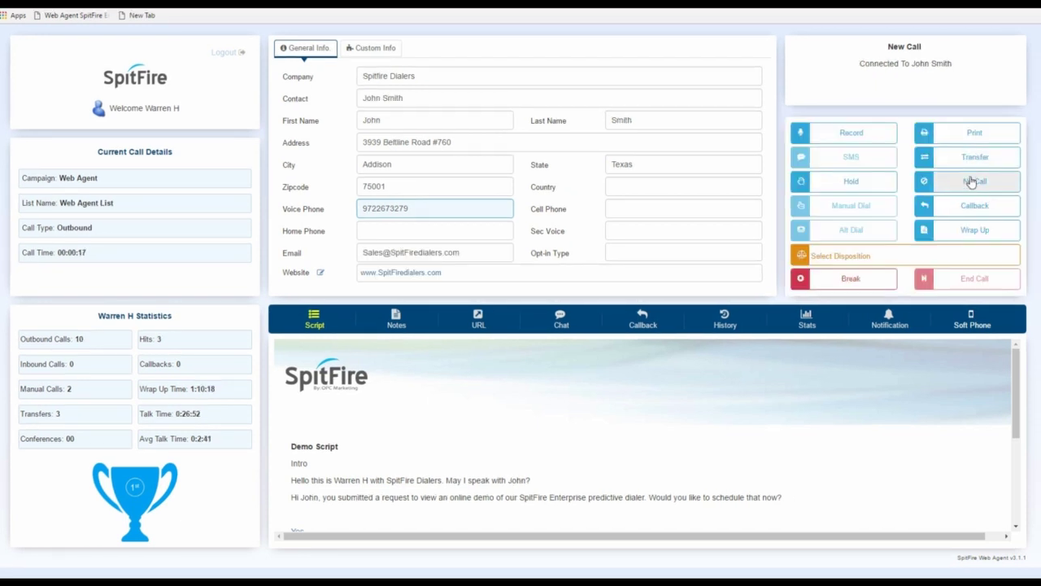
- Add the contact to the No Call list, cancelling once before confirming with OK
click(973, 182)
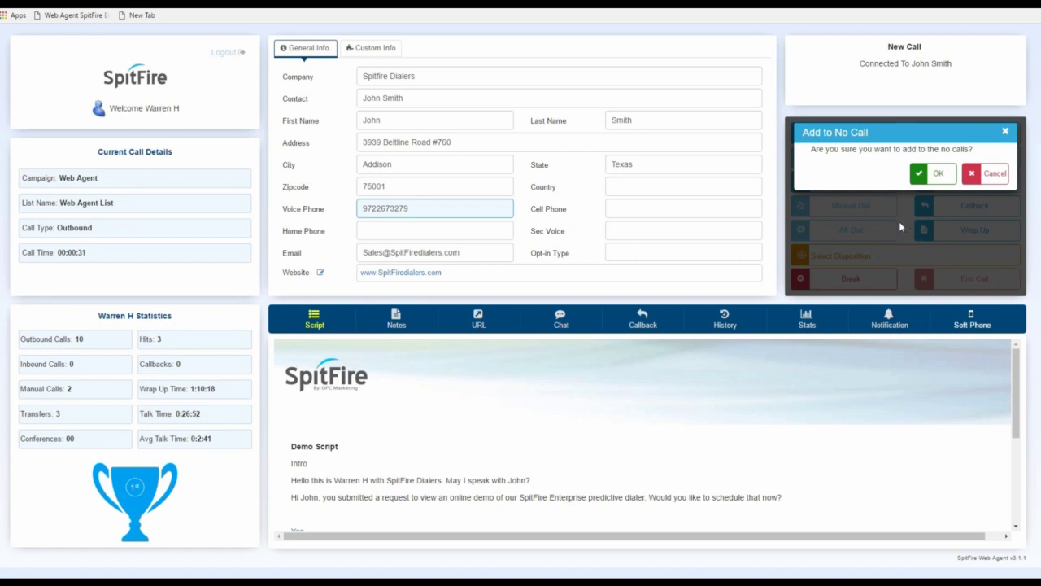
click(996, 174)
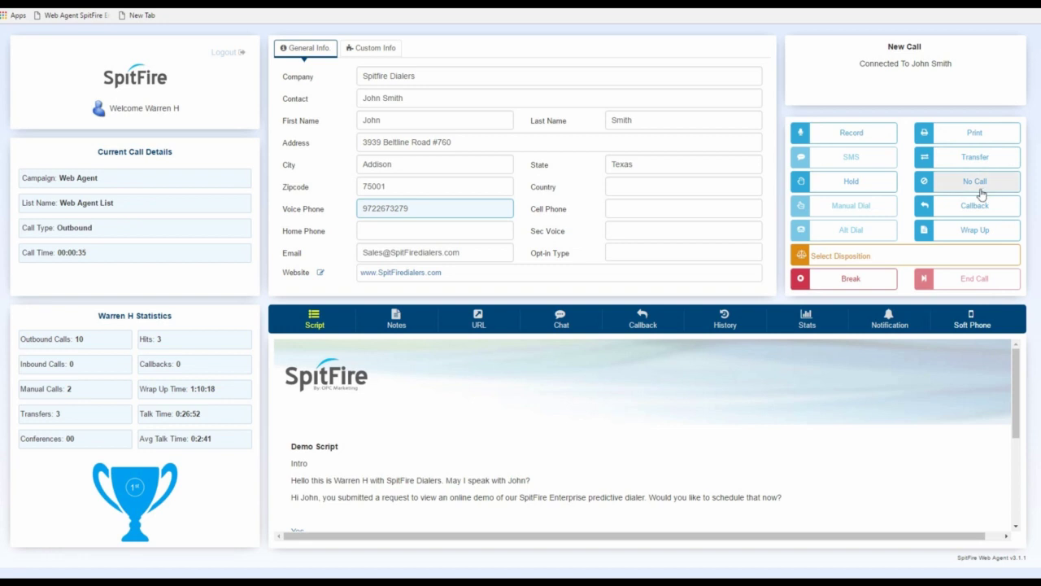
click(981, 182)
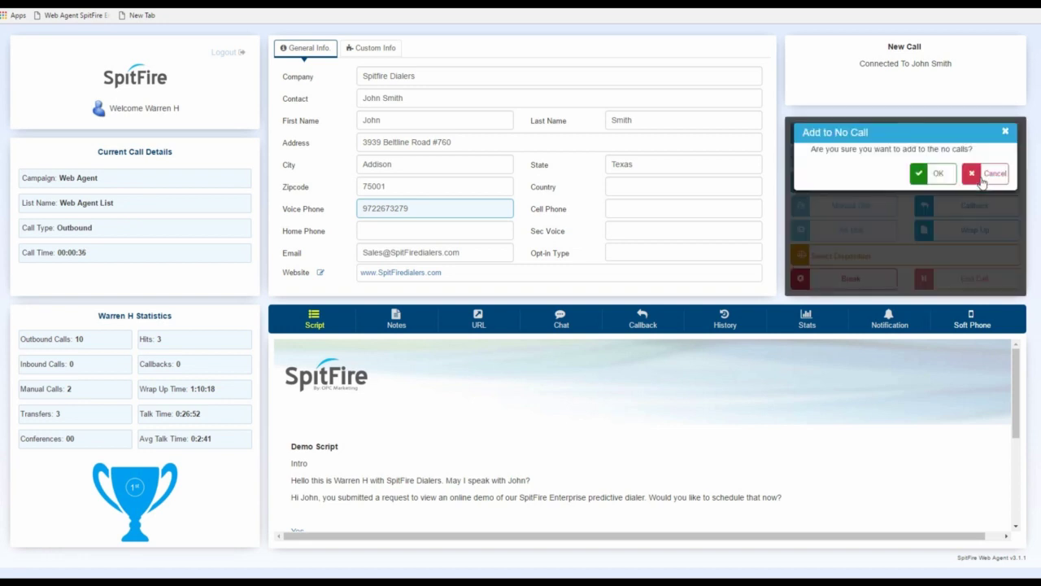
click(930, 173)
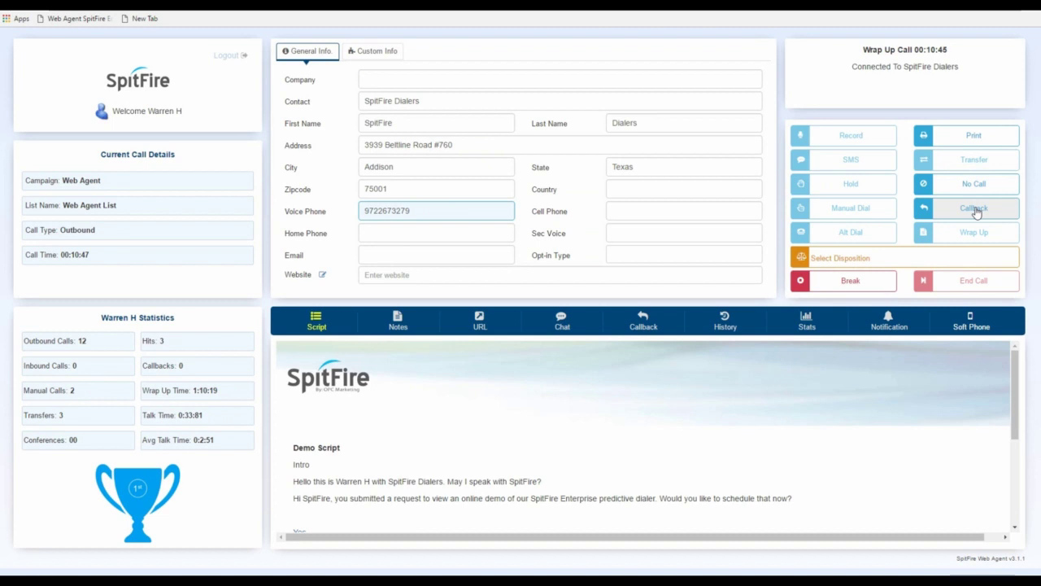
- Schedule a callback for 06/22/2017 at 10:30 AM on the Voice Phone number
click(976, 212)
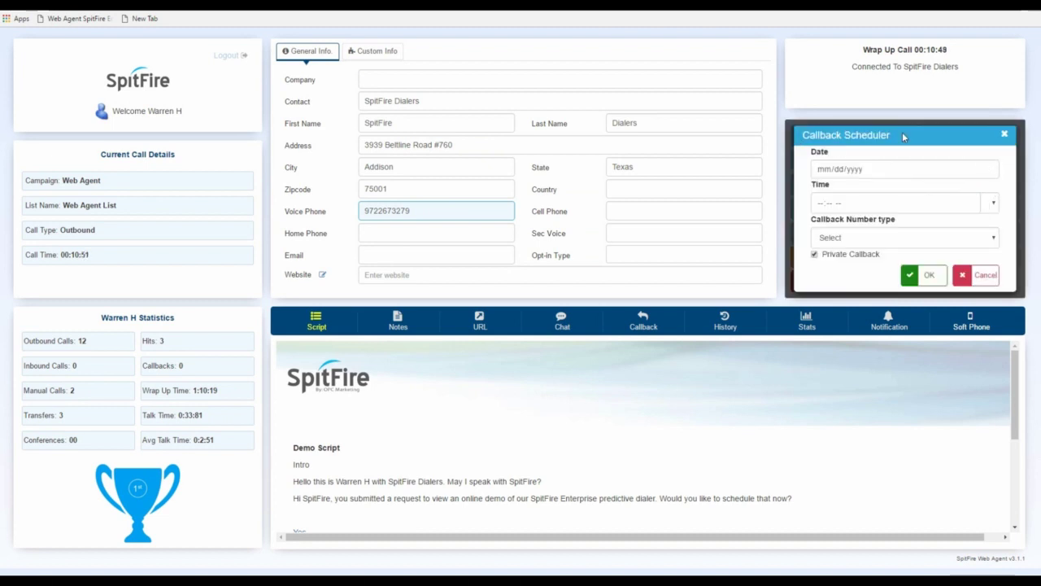
click(988, 170)
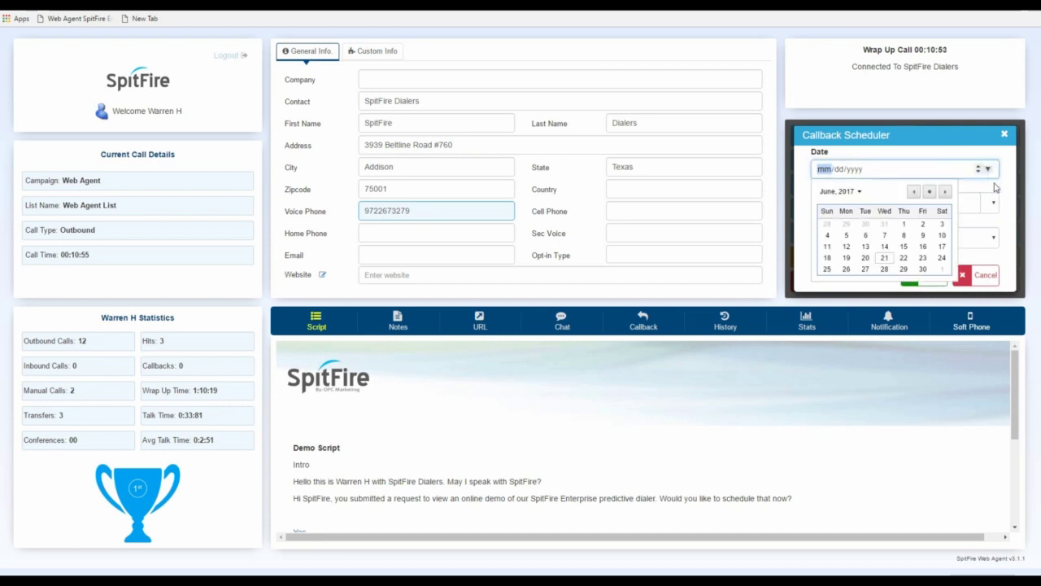
click(904, 259)
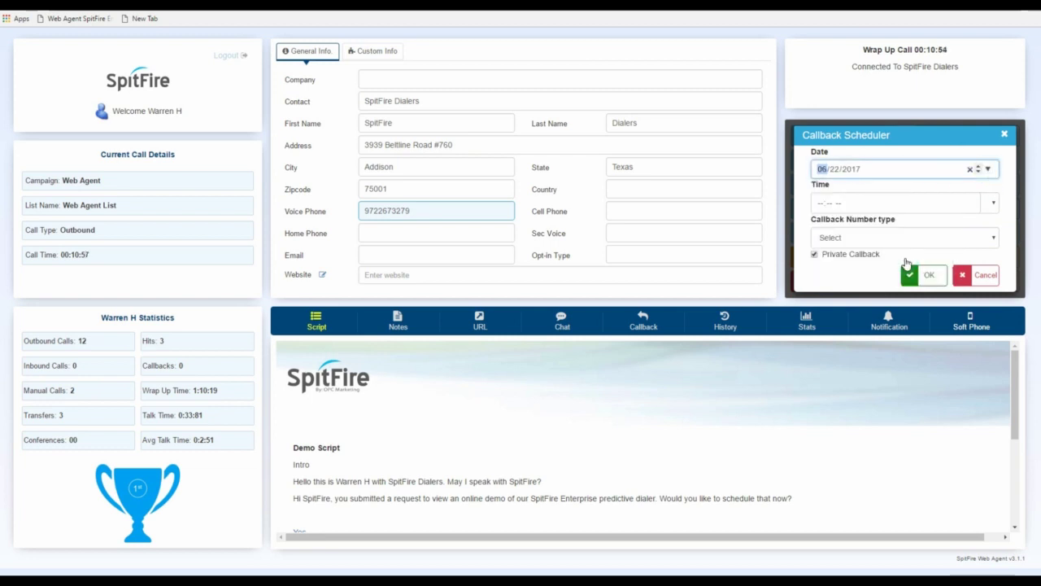
click(992, 203)
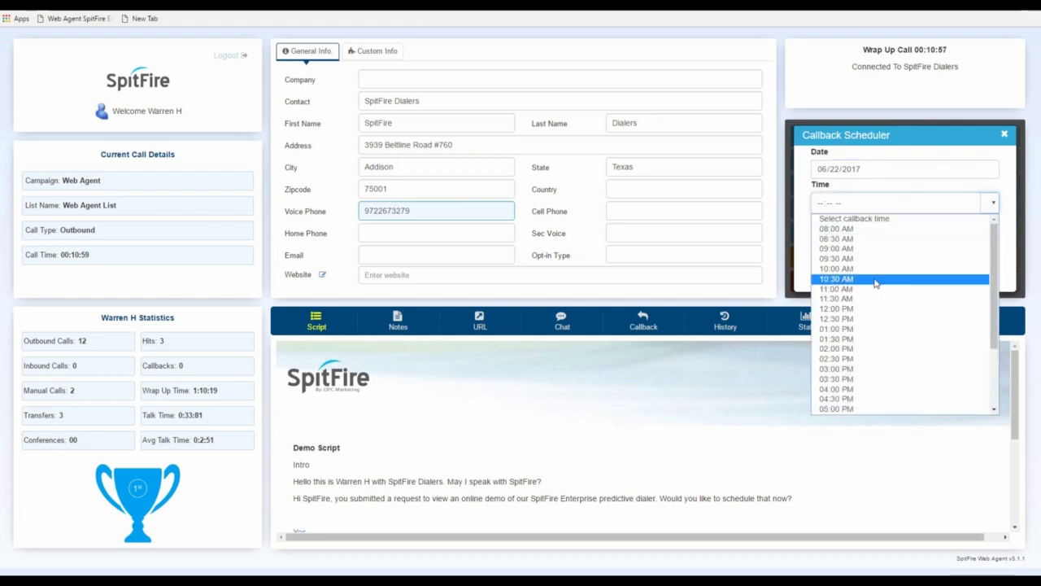
click(875, 278)
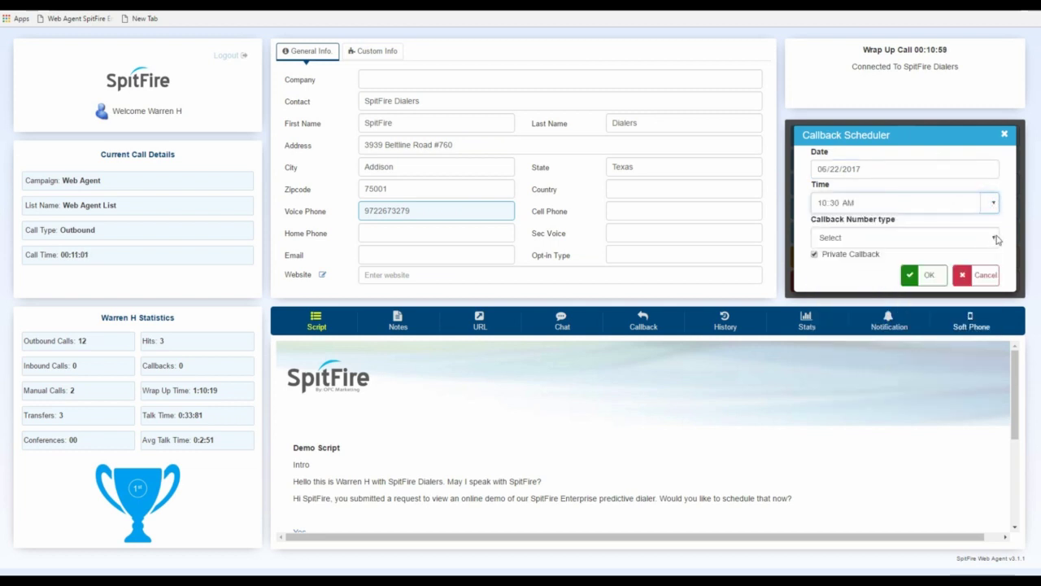
click(991, 239)
click(874, 265)
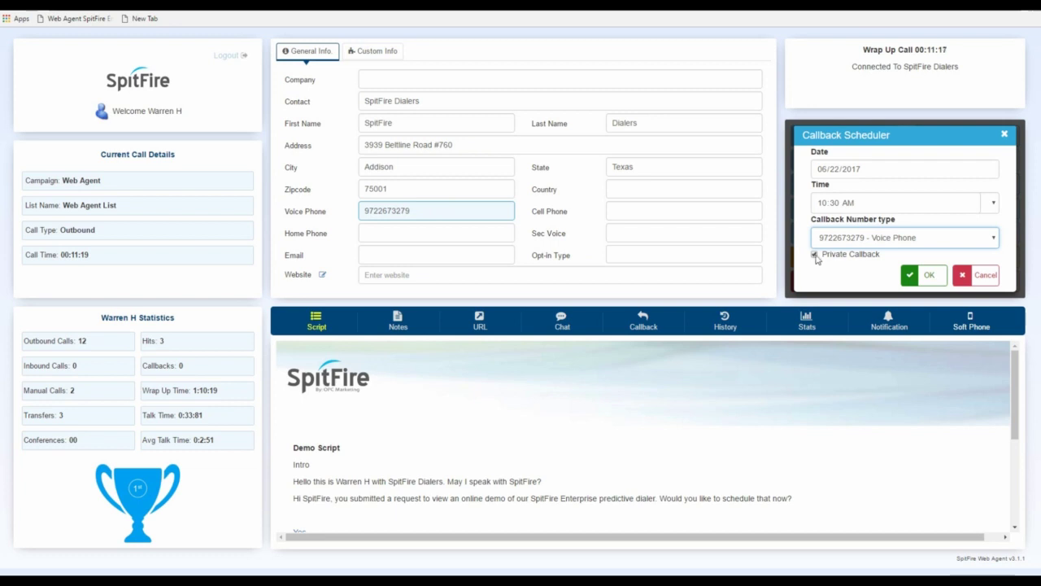
- Keep Private Callback checked, save the callback and end the call
click(815, 255)
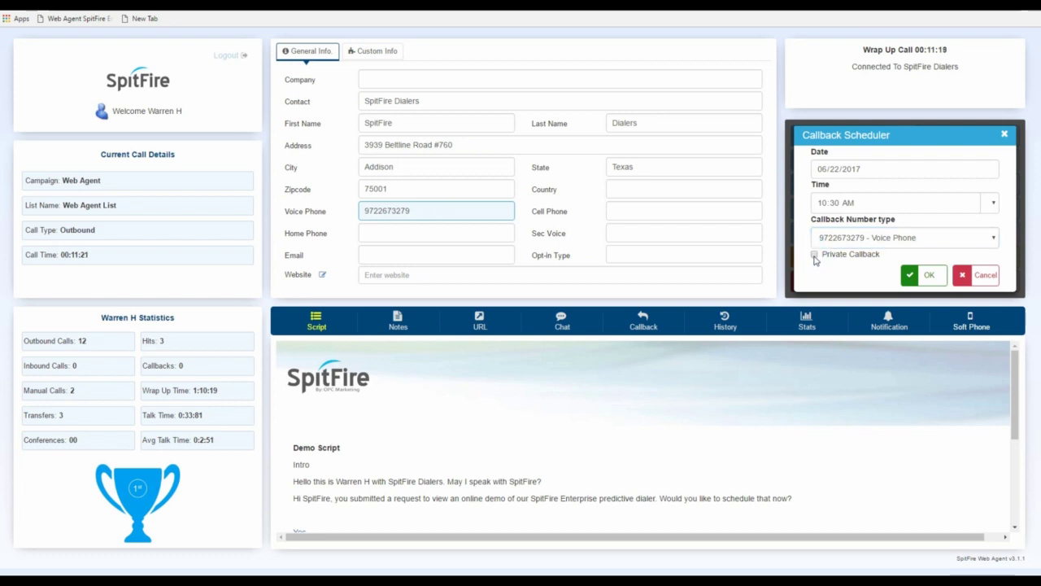
click(814, 255)
click(933, 277)
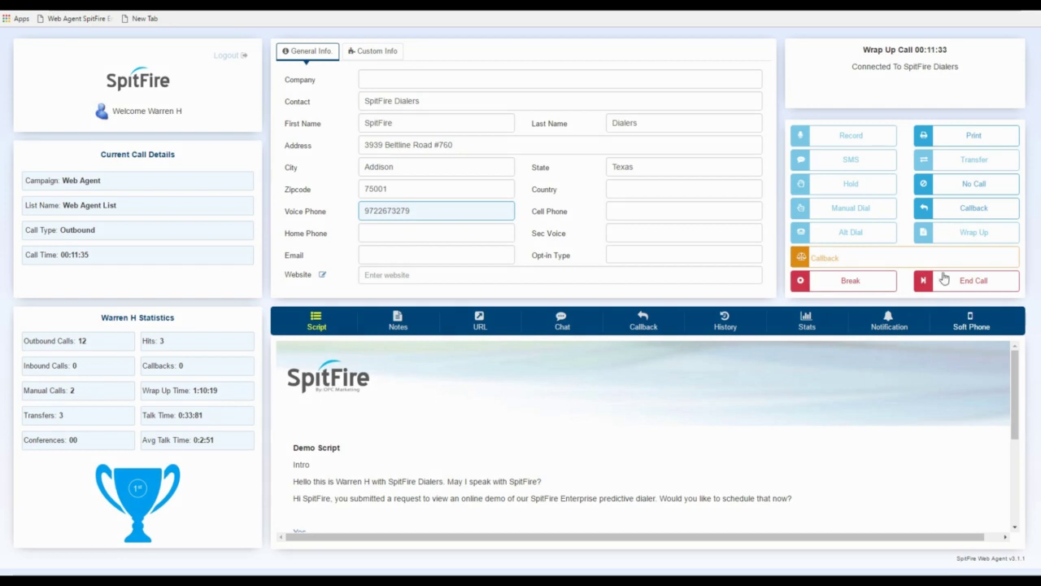
click(943, 279)
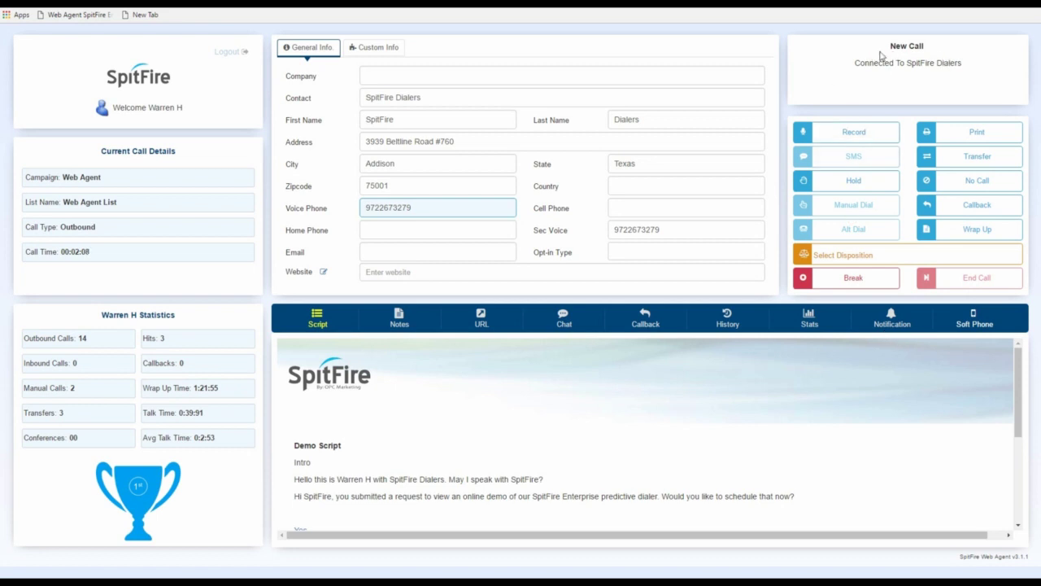
- Wrap up the new call, give it the Set Appointment disposition, and end it
click(951, 232)
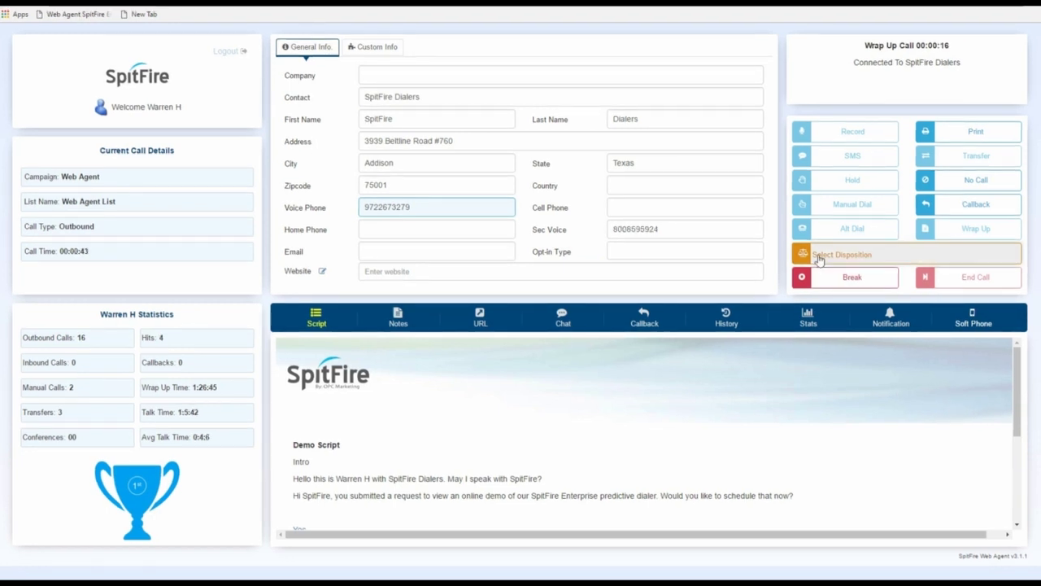
click(820, 258)
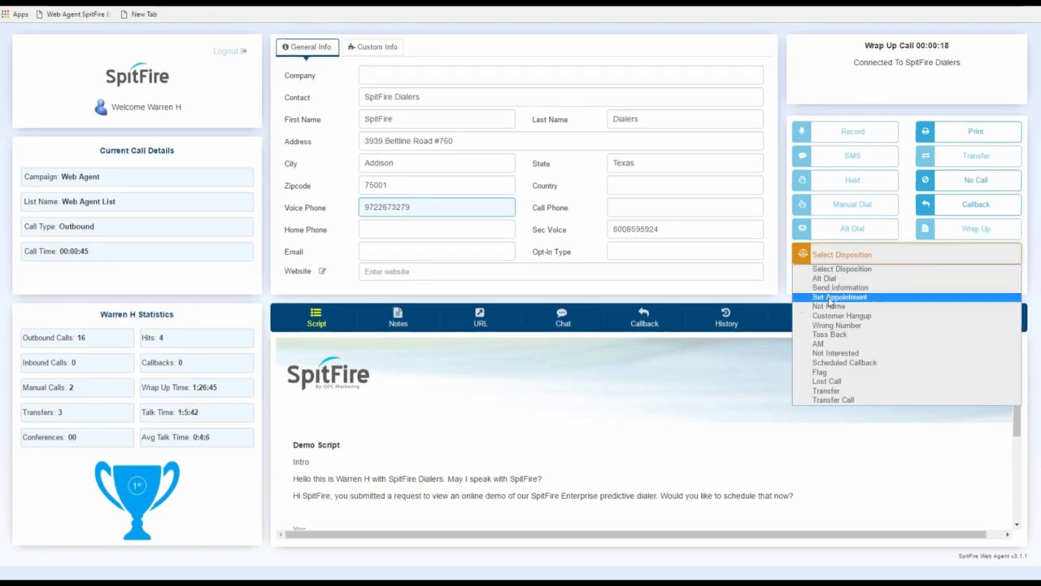
click(828, 296)
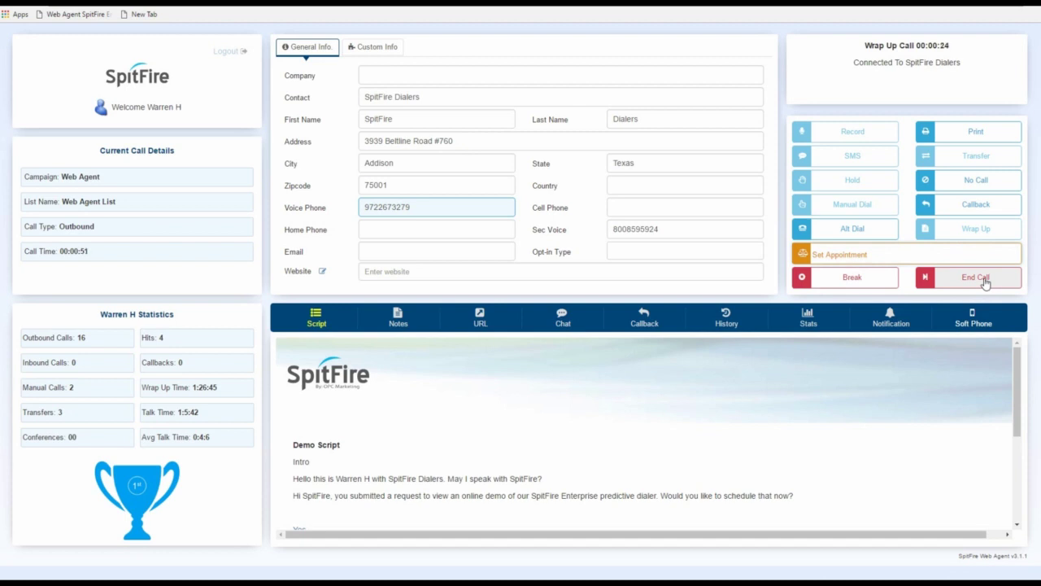
click(986, 280)
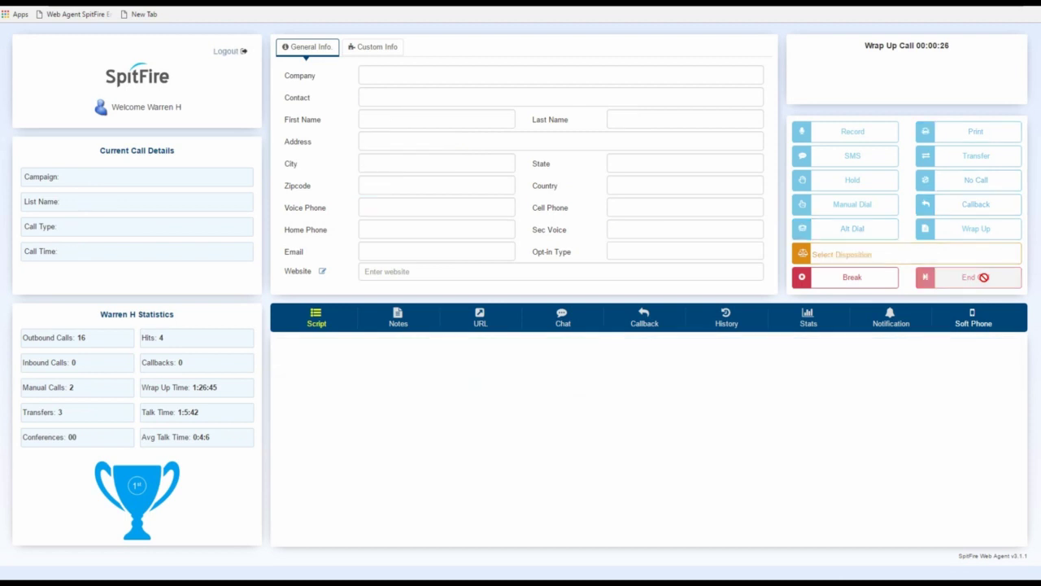